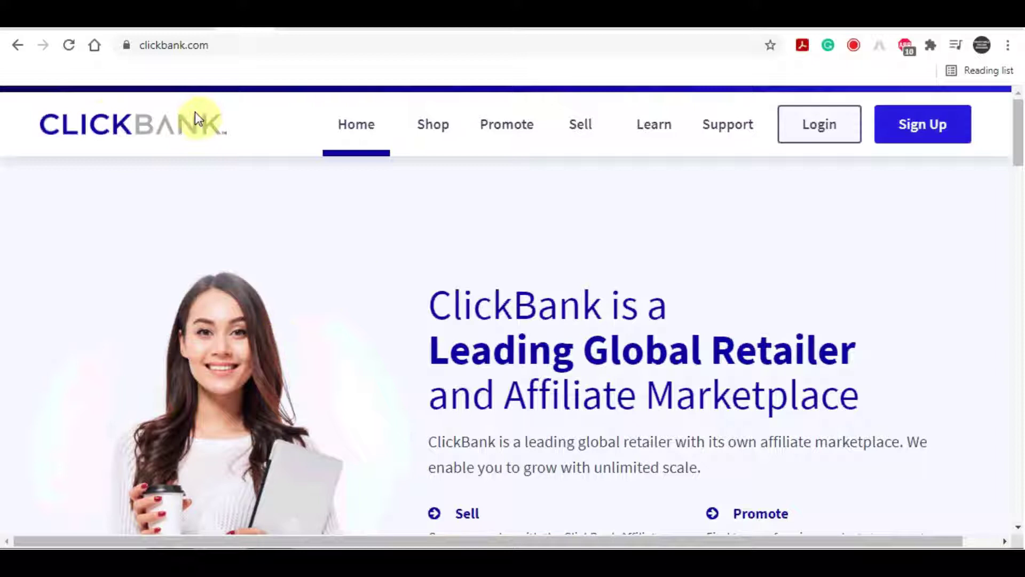
Flip between the ClickBank and Digistore24 sites, ending on the Digistore24 home page.
left_click(192, 16)
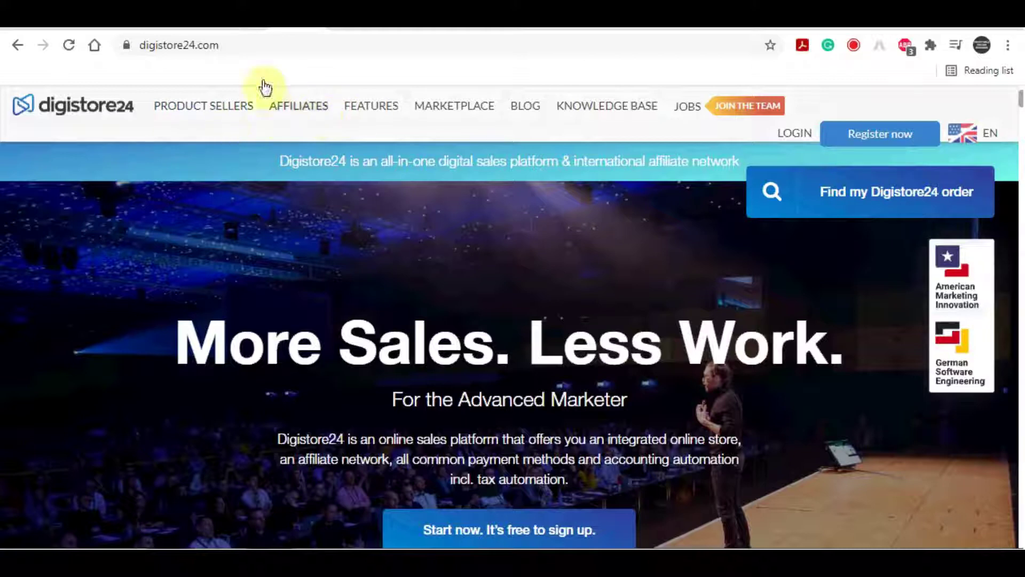
left_click(192, 16)
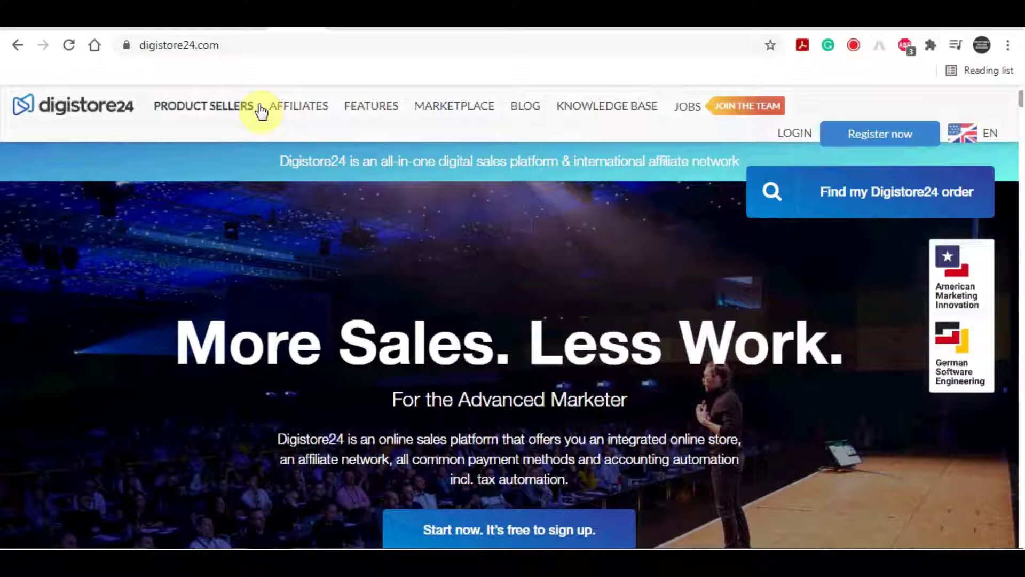
left_click(176, 16)
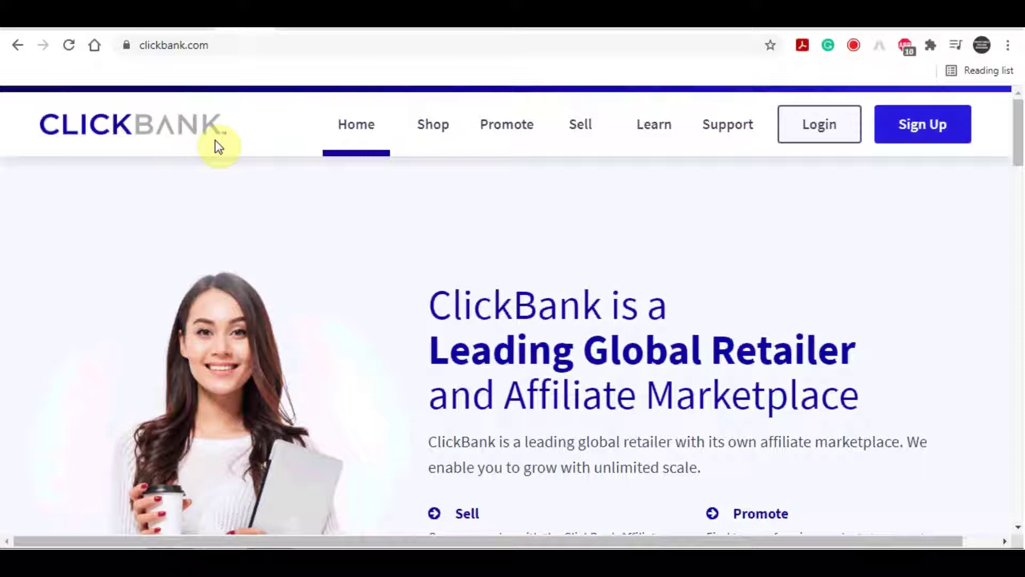
left_click(245, 16)
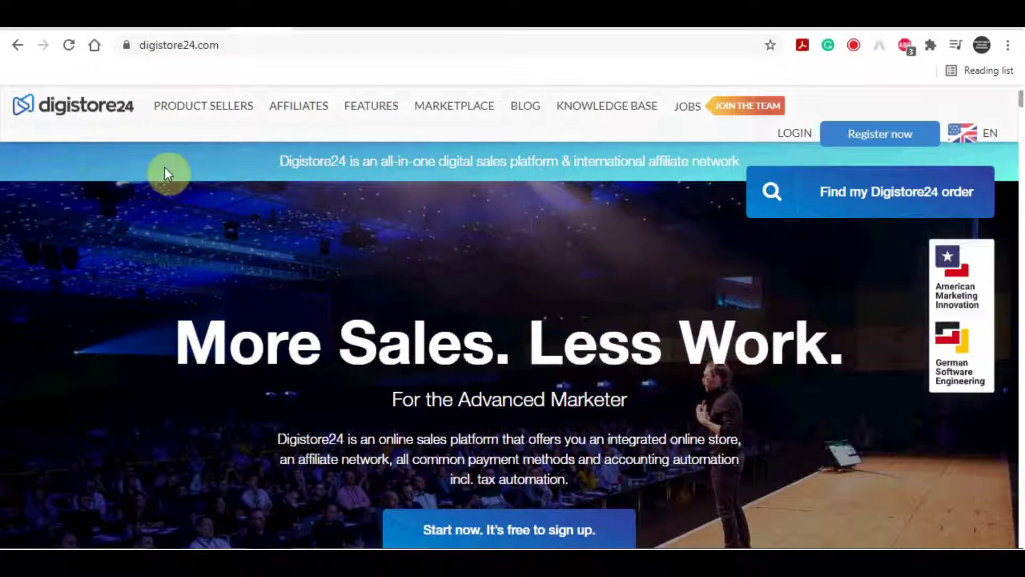
Start a free Digistore24 registration and choose to sign up as an affiliate.
left_click(874, 144)
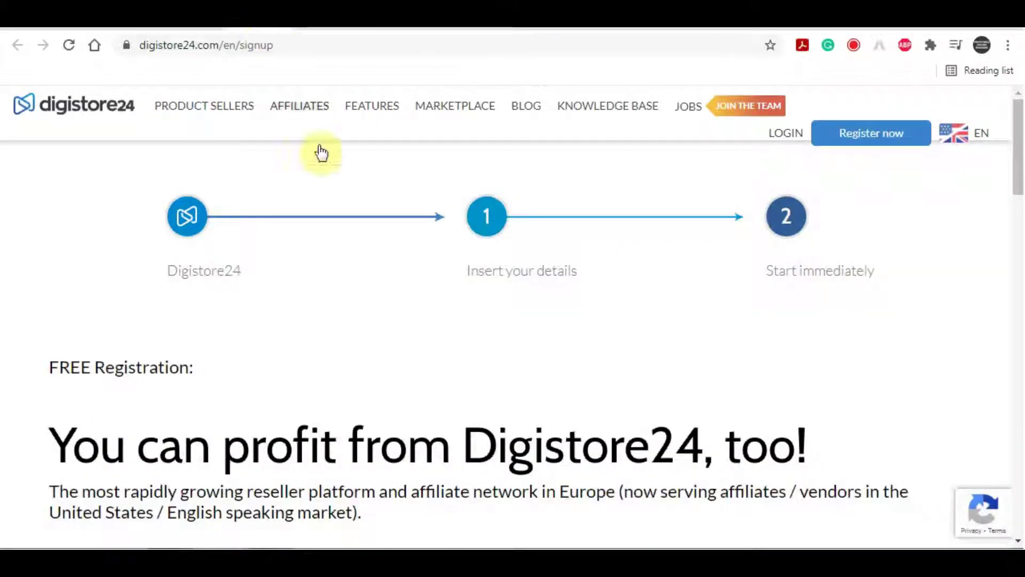
scroll(764, 254, "down", 2)
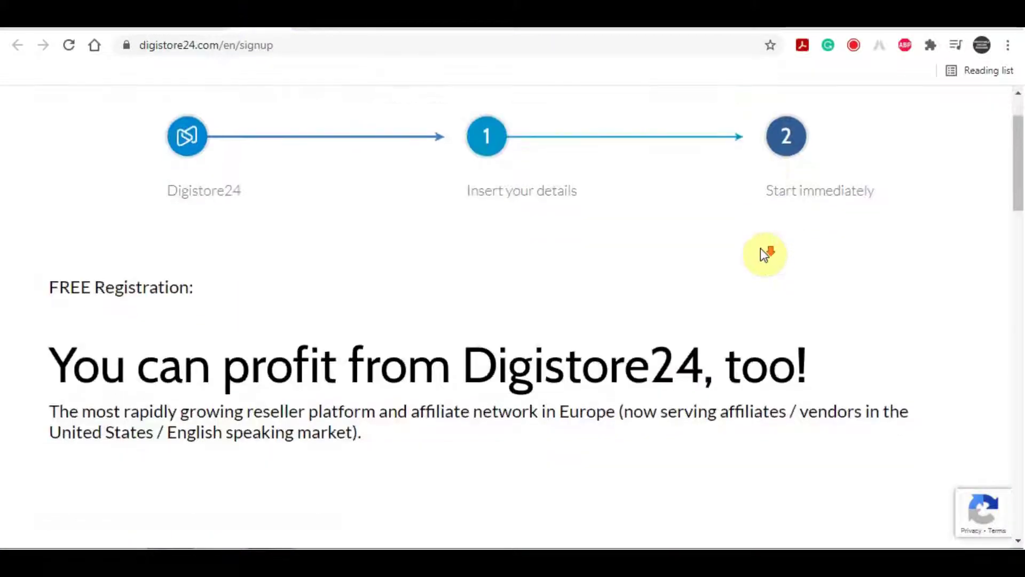
scroll(762, 254, "down", 3)
scroll(739, 251, "down", 5)
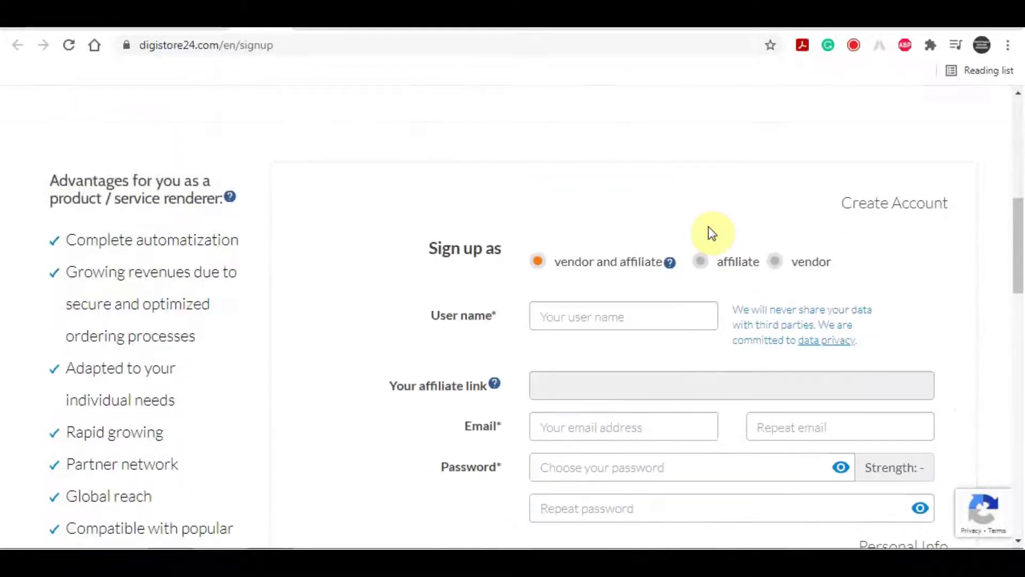
scroll(705, 227, "down", 3)
scroll(680, 220, "up", 2)
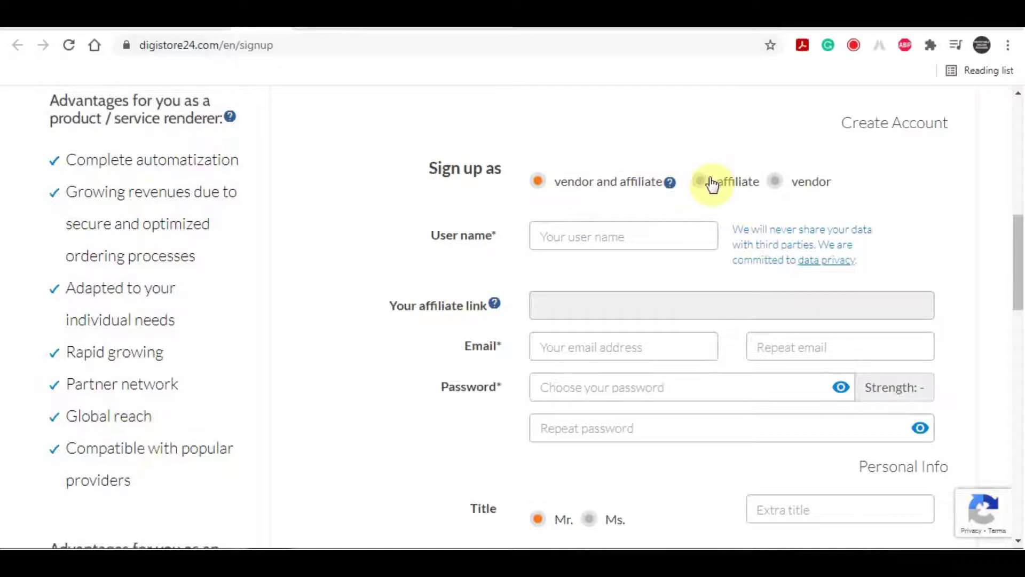
left_click(741, 186)
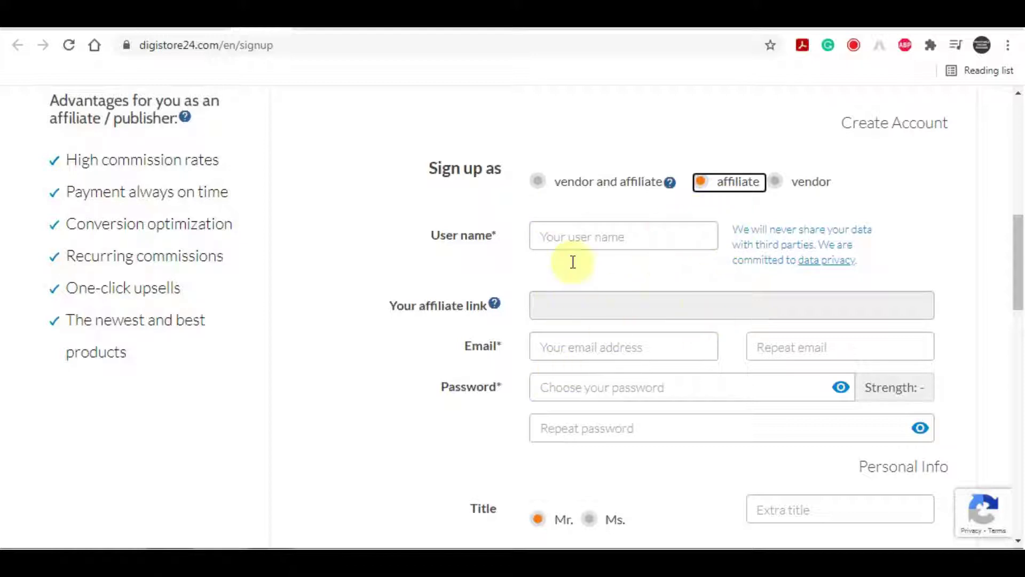
Tick the checkbox accepting the B2B contract and privacy policy.
scroll(771, 391, "down", 2)
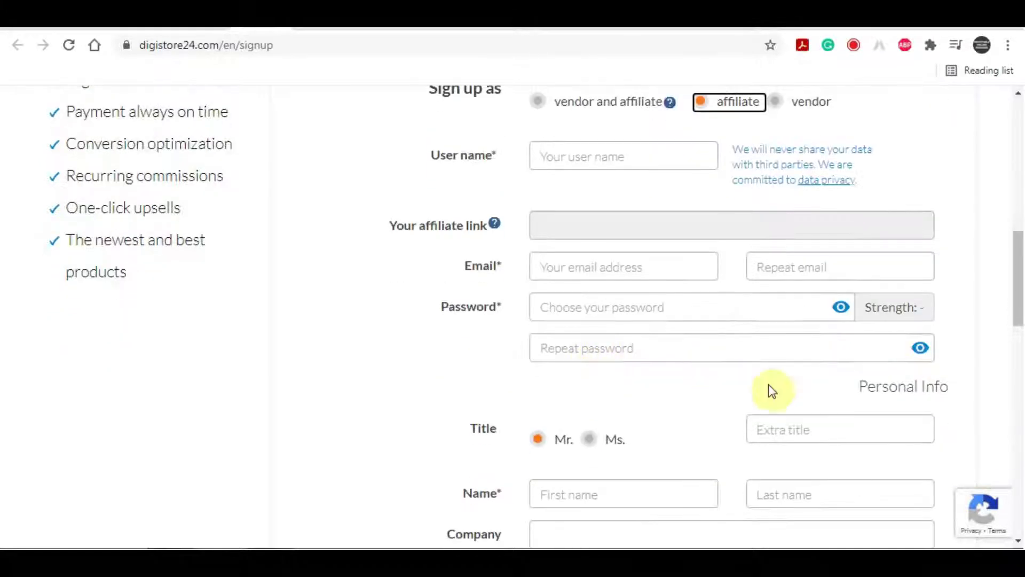
scroll(771, 389, "down", 5)
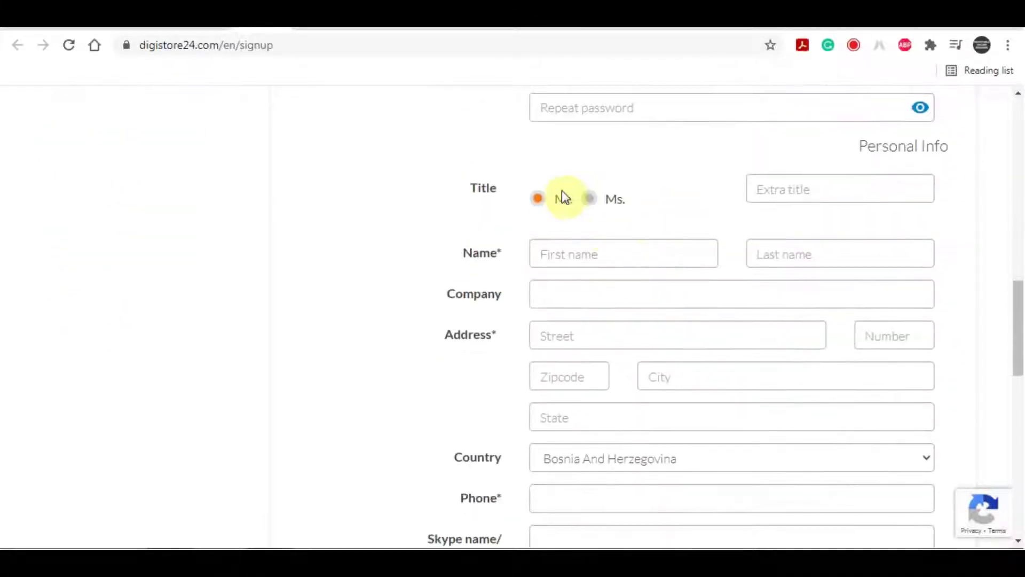
scroll(680, 382, "down", 2)
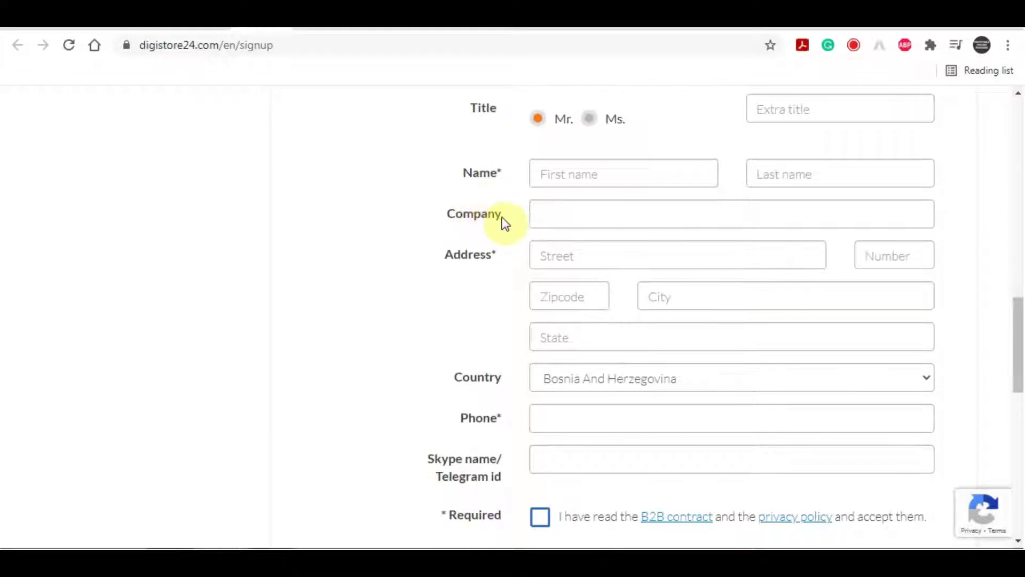
scroll(488, 231, "up", 3)
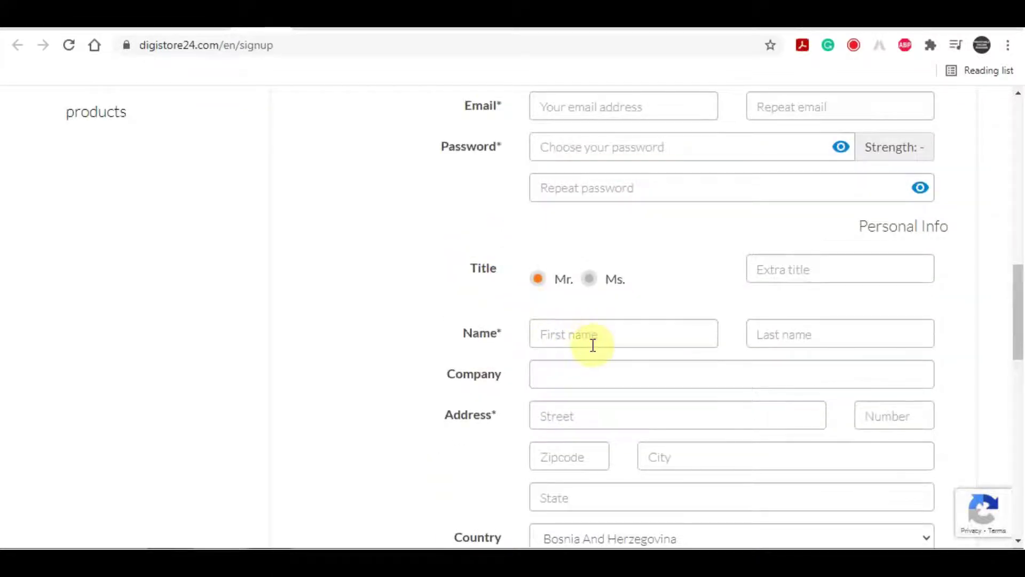
scroll(593, 347, "up", 3)
scroll(596, 330, "down", 10)
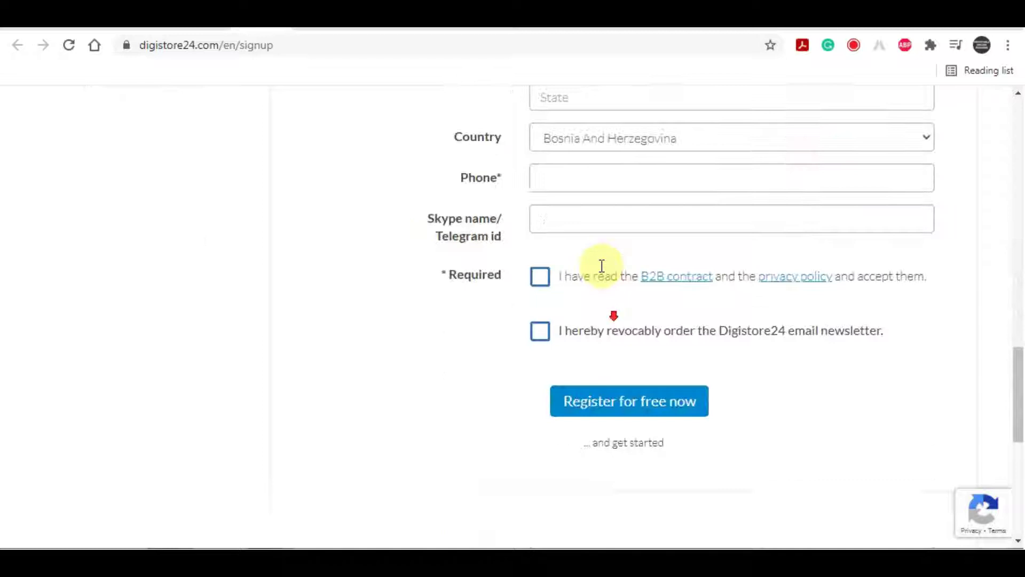
scroll(604, 267, "down", 4)
scroll(735, 256, "up", 3)
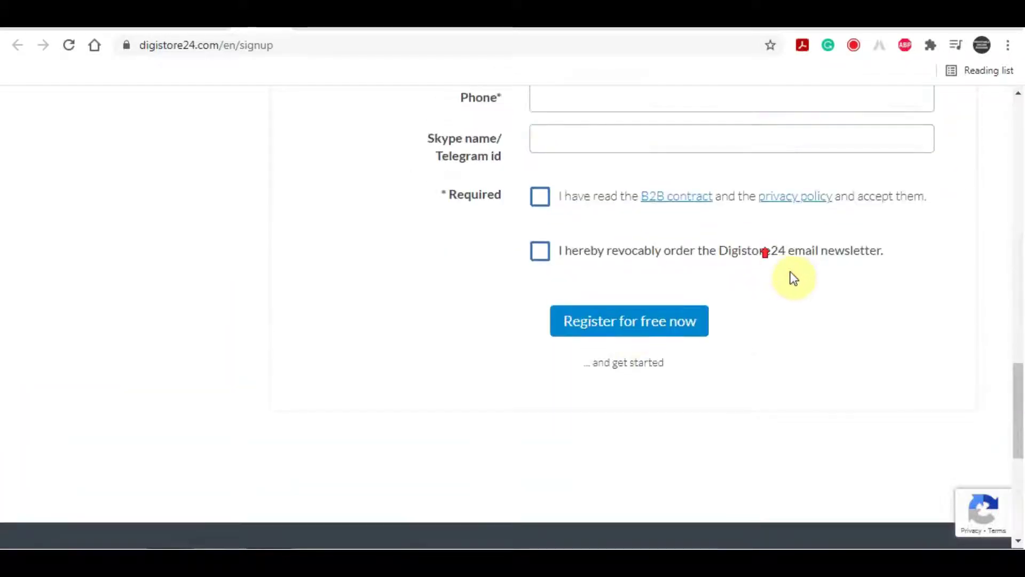
left_click(547, 200)
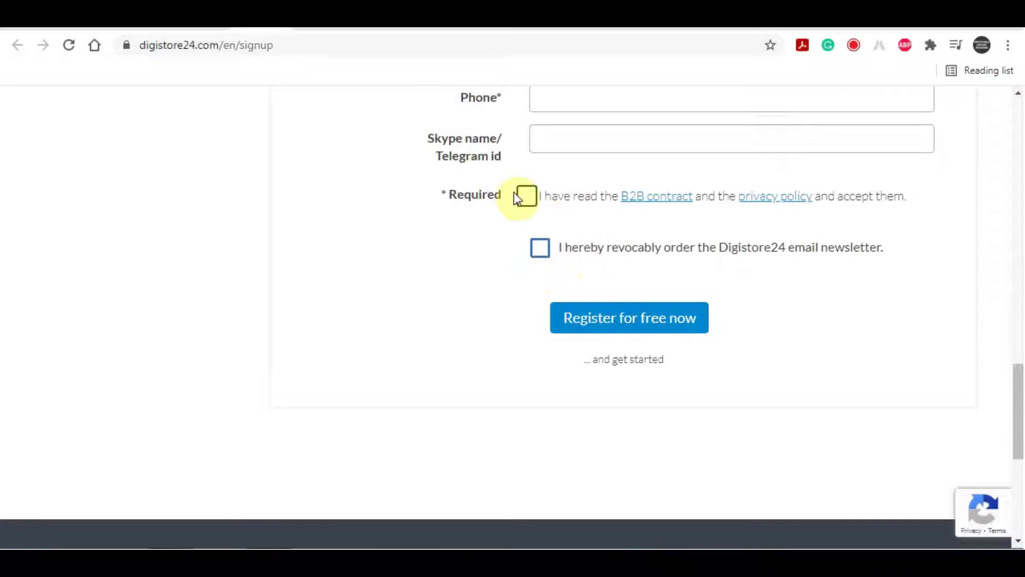
left_click(519, 198)
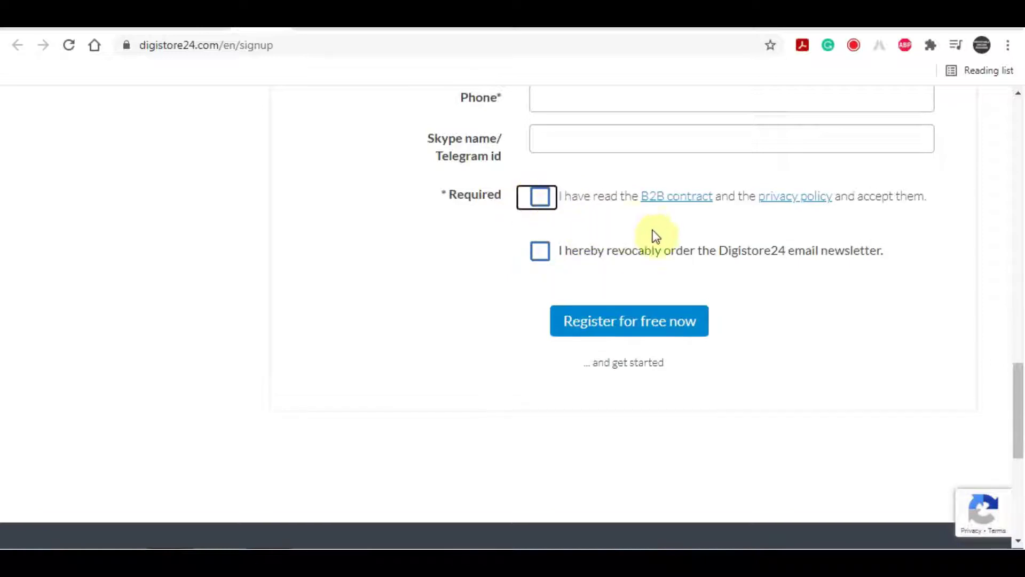
left_click(549, 199)
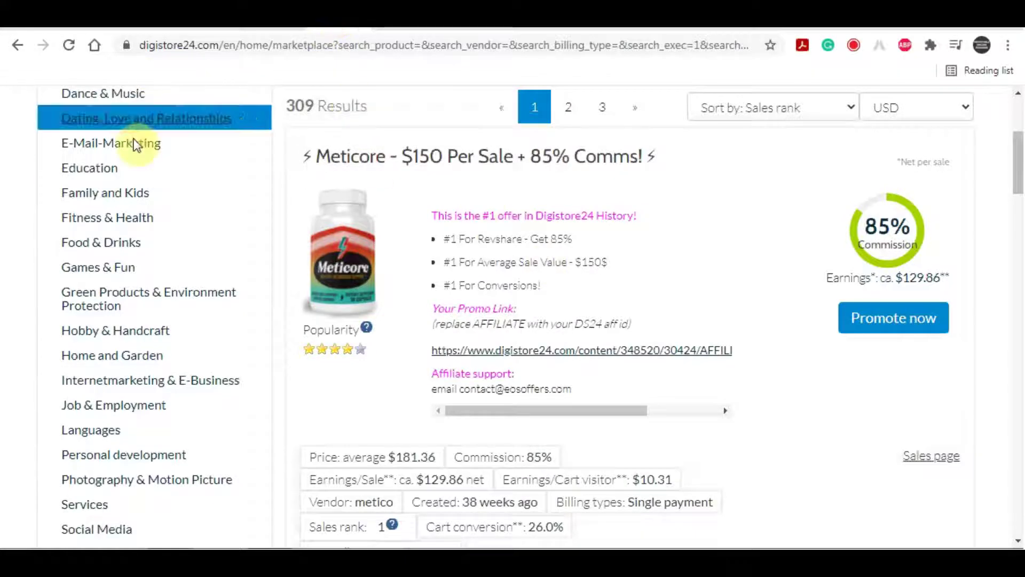
Scroll the 309 marketplace listings, reviewing Meticore's $181.36 price and $129.86 per-sale earnings.
scroll(136, 145, "up", 5)
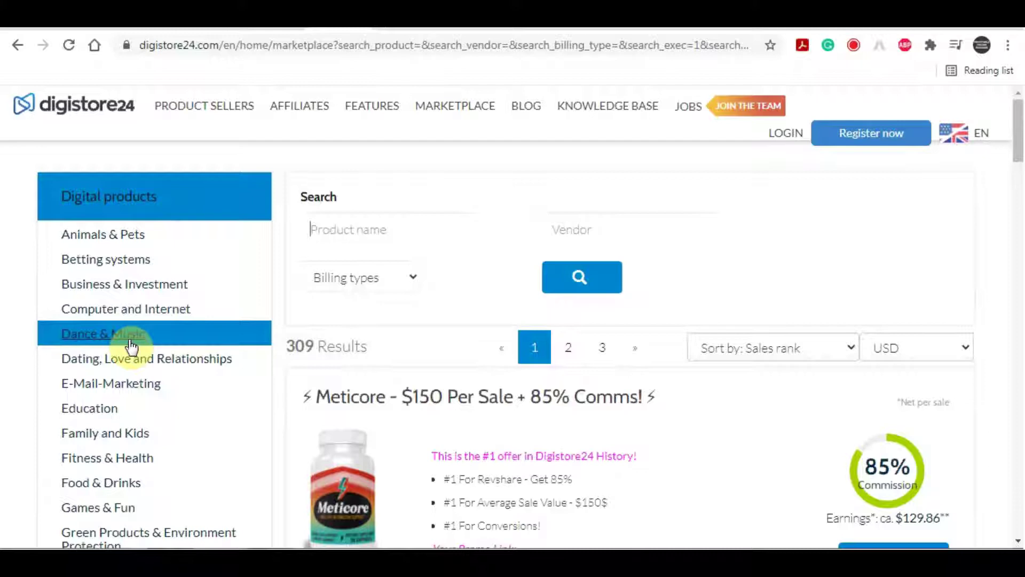
scroll(179, 320, "down", 10)
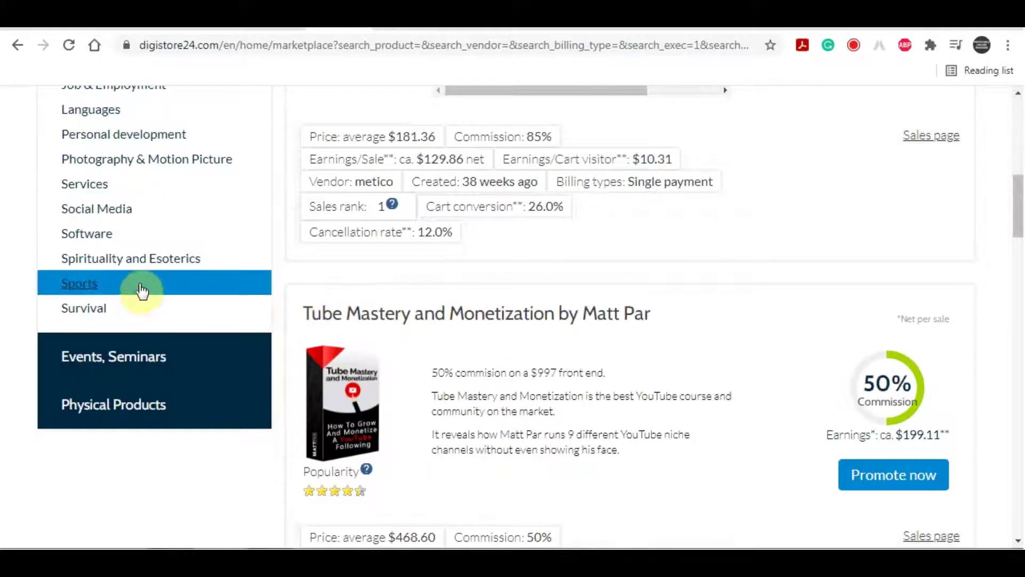
scroll(142, 289, "down", 2)
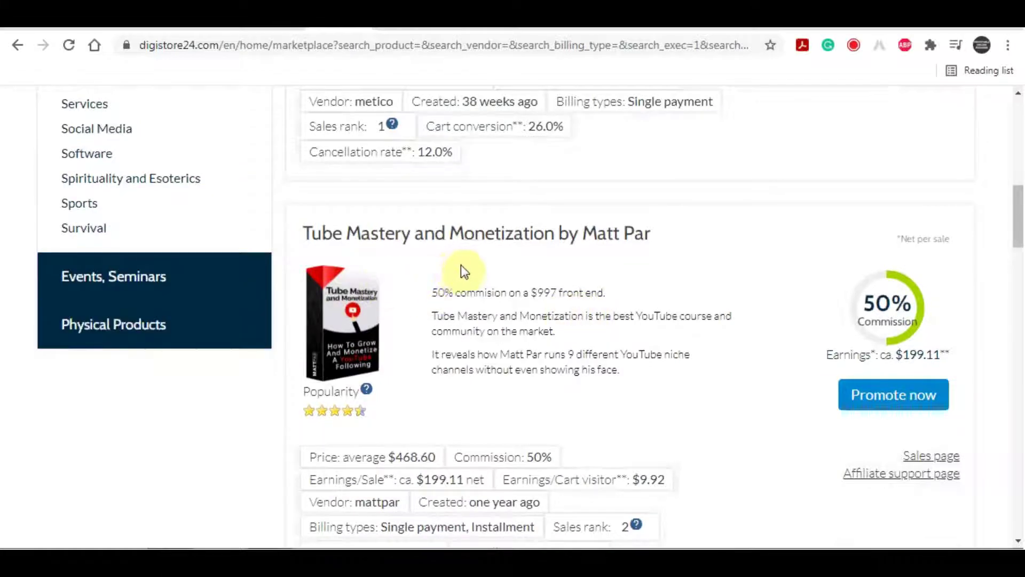
scroll(481, 267, "down", 4)
scroll(774, 369, "down", 4)
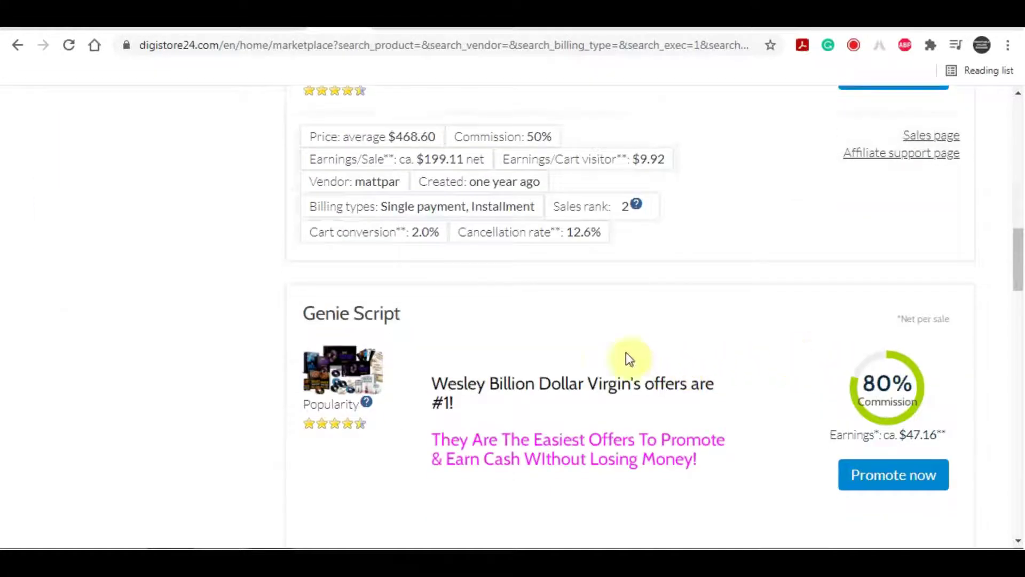
scroll(137, 245, "up", 15)
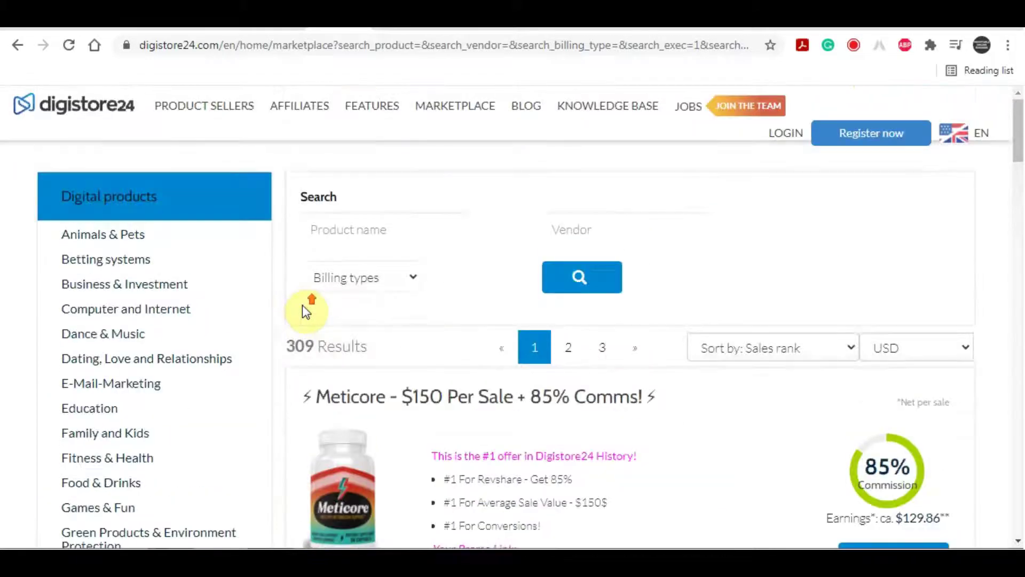
scroll(304, 299, "down", 9)
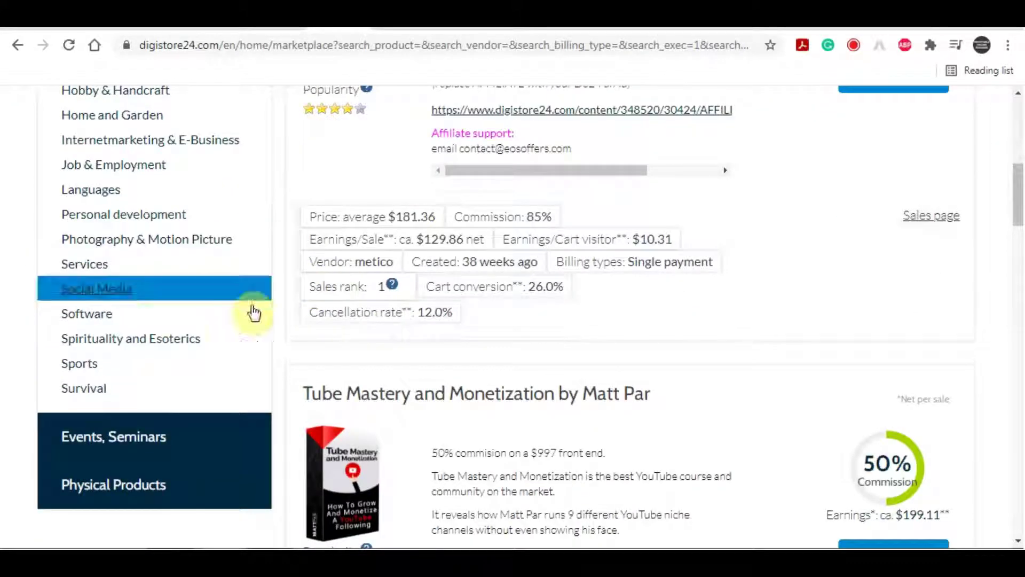
scroll(48, 203, "up", 3)
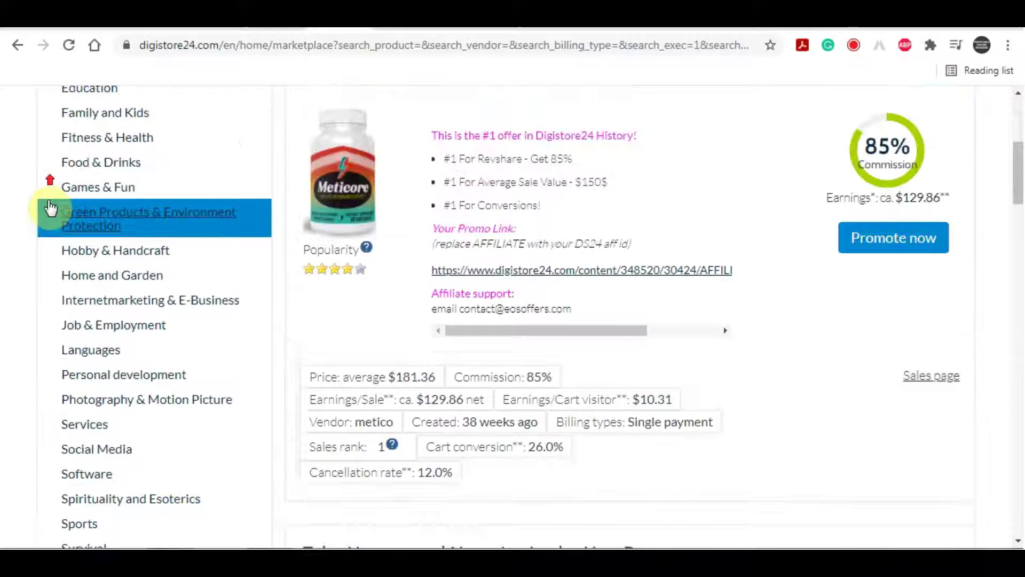
scroll(51, 208, "up", 6)
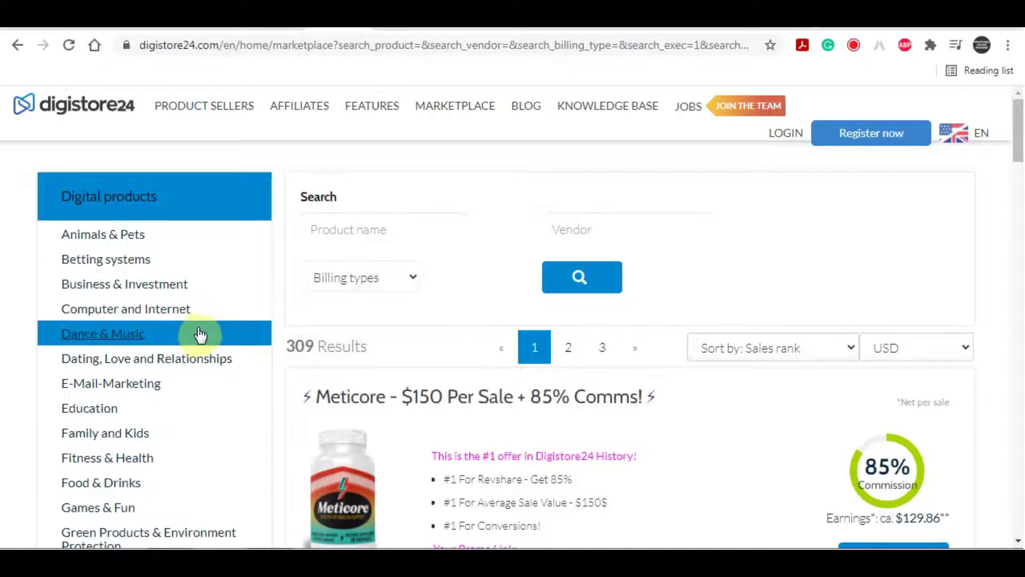
scroll(200, 335, "down", 2)
scroll(176, 297, "down", 2)
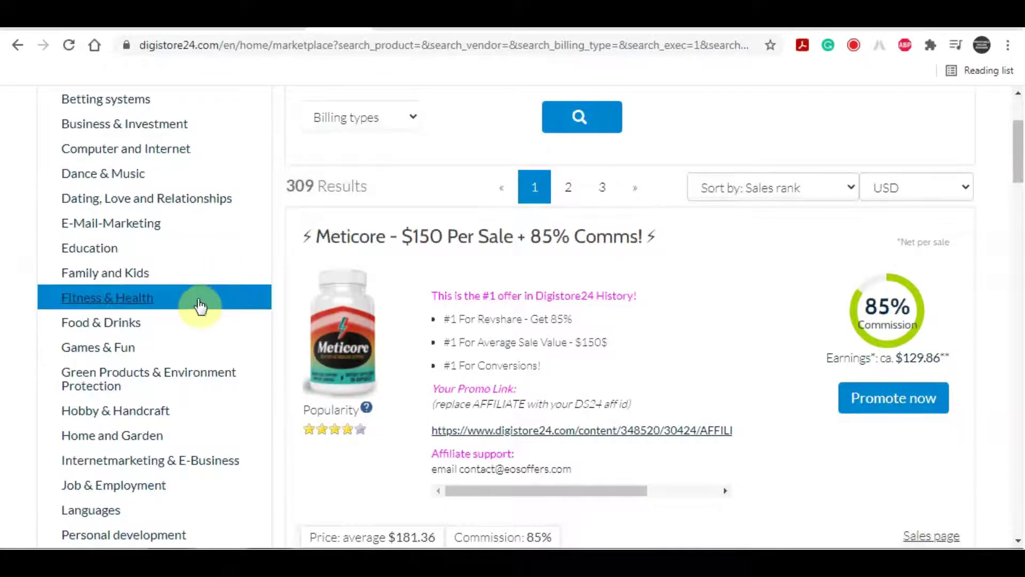
scroll(200, 305, "down", 2)
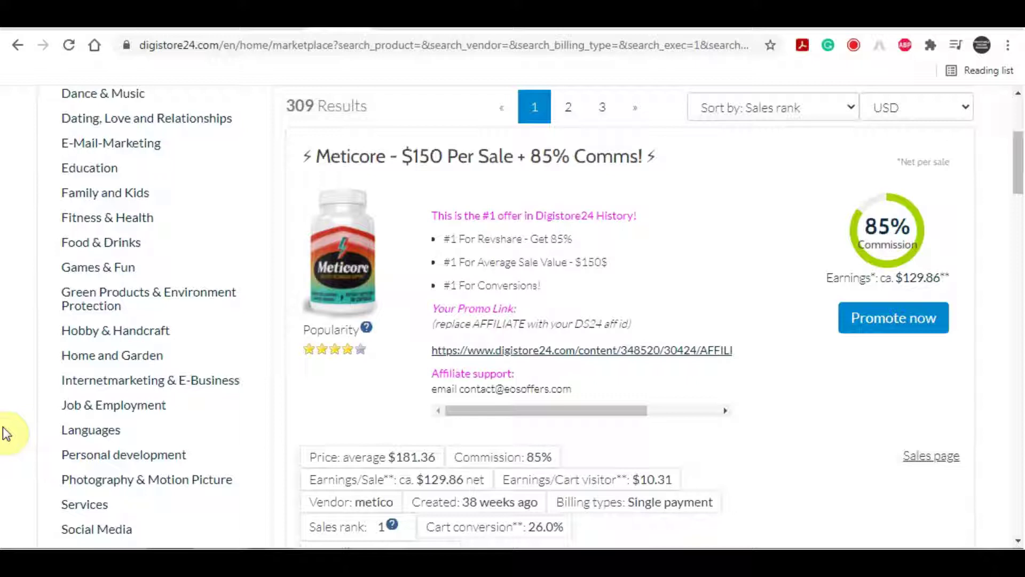
left_click(67, 429)
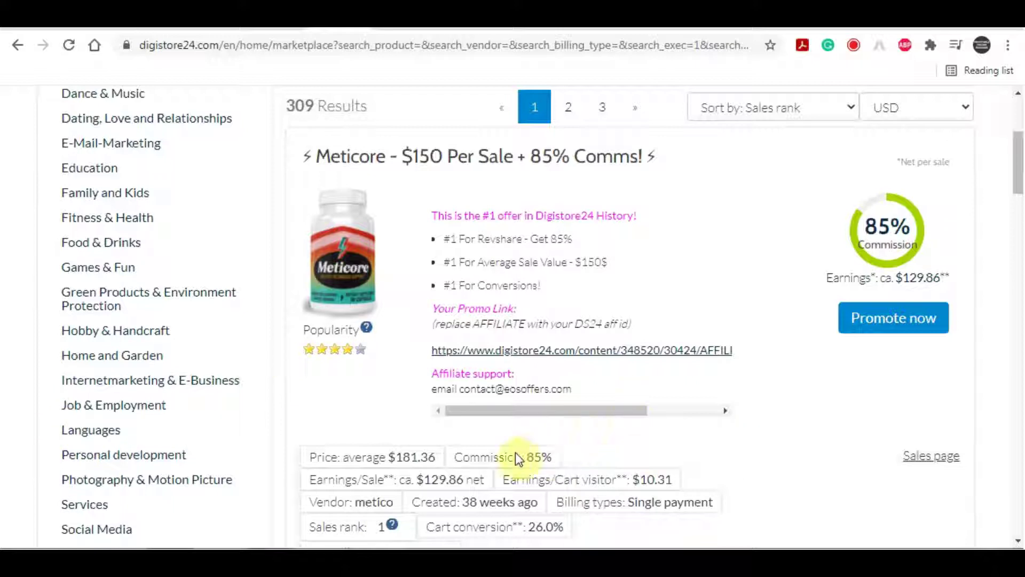
left_click_drag(455, 457, 585, 457)
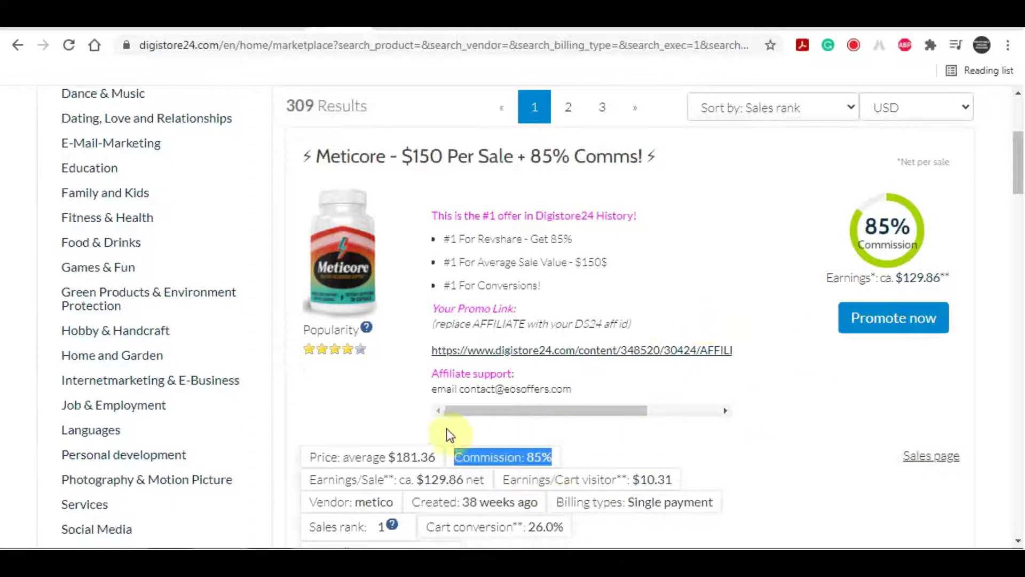
left_click_drag(310, 454, 421, 448)
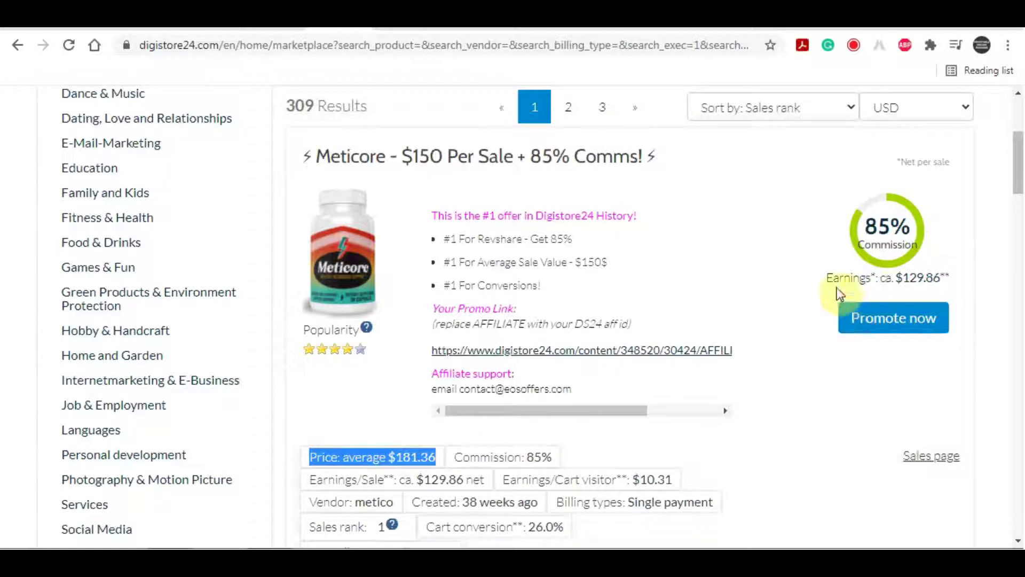
left_click_drag(826, 278, 935, 283)
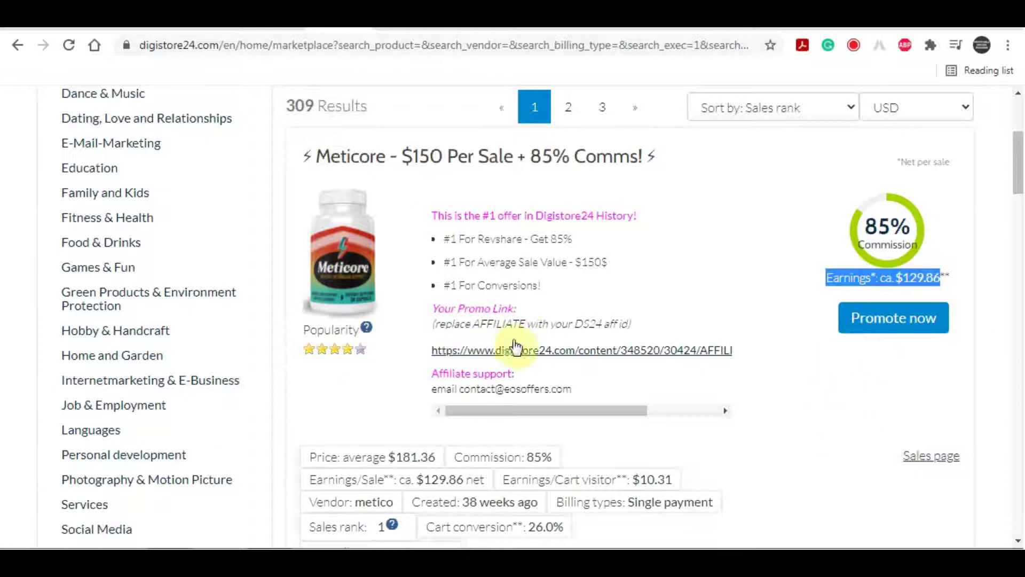
left_click(832, 408)
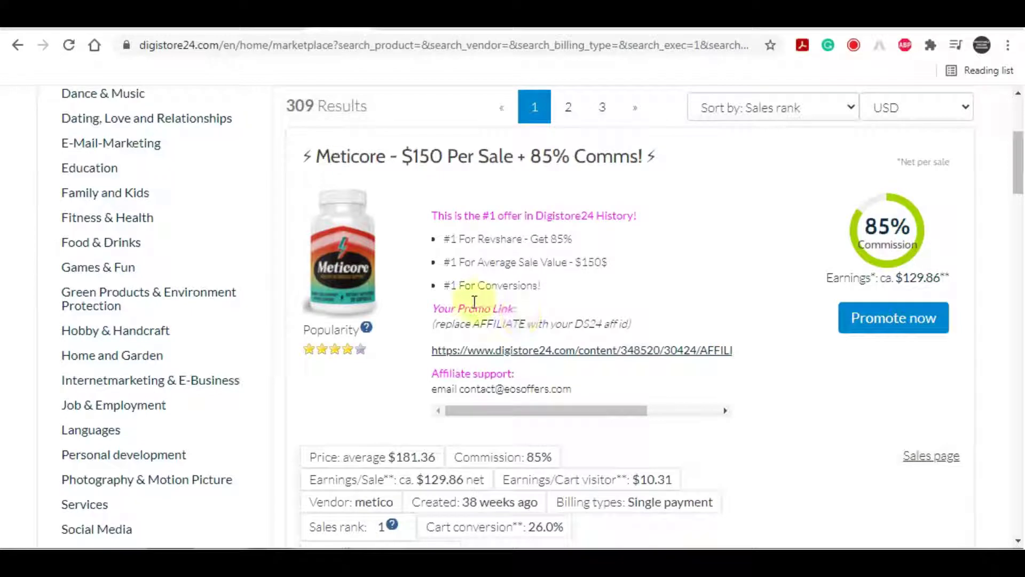
Switch to the plrplr.com Free PLR Article Directory.
left_click(423, 31)
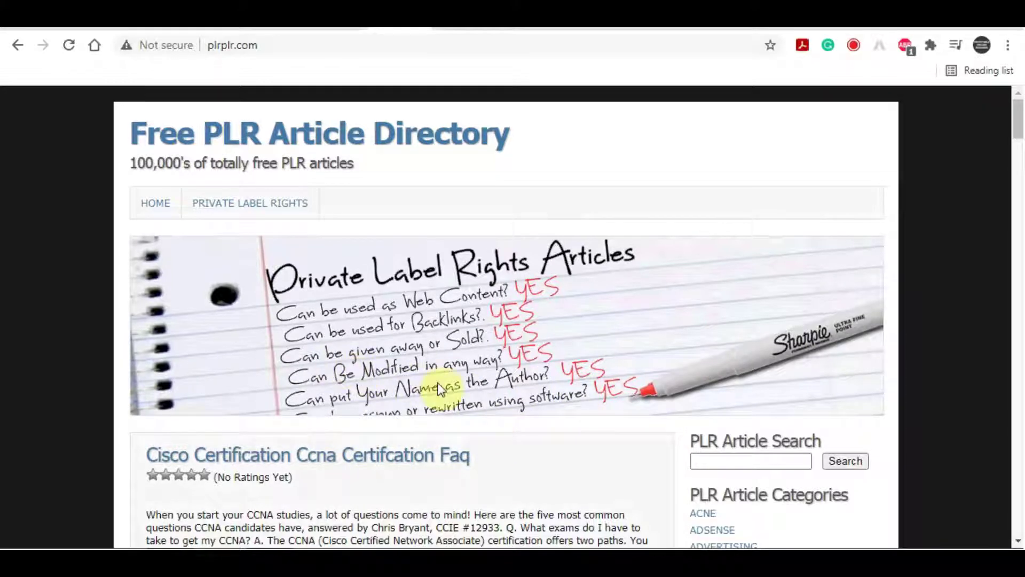
Highlight the site's tagline and start scrolling down the front page.
scroll(441, 389, "down", 6)
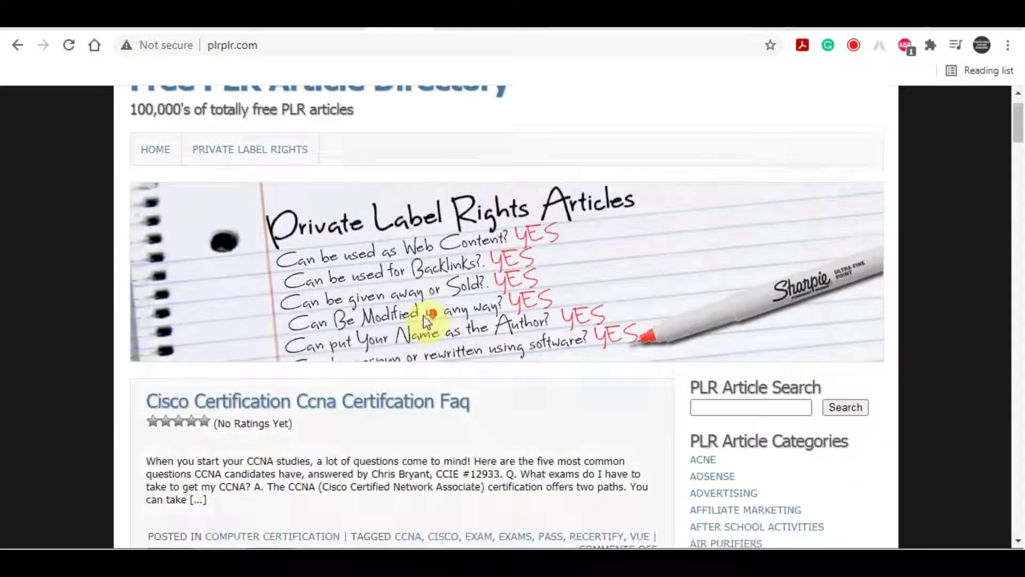
scroll(505, 308, "up", 6)
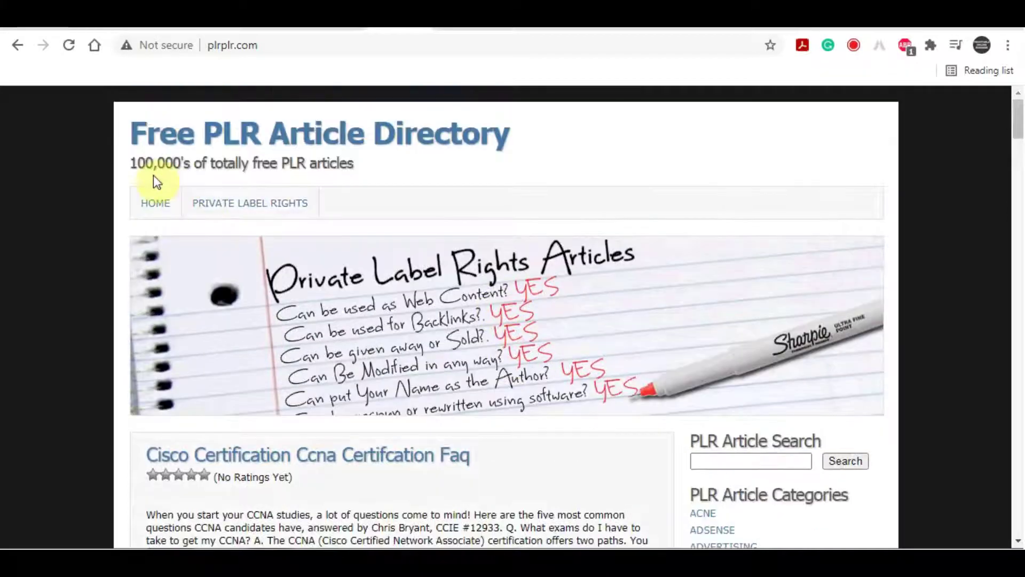
left_click_drag(130, 162, 413, 175)
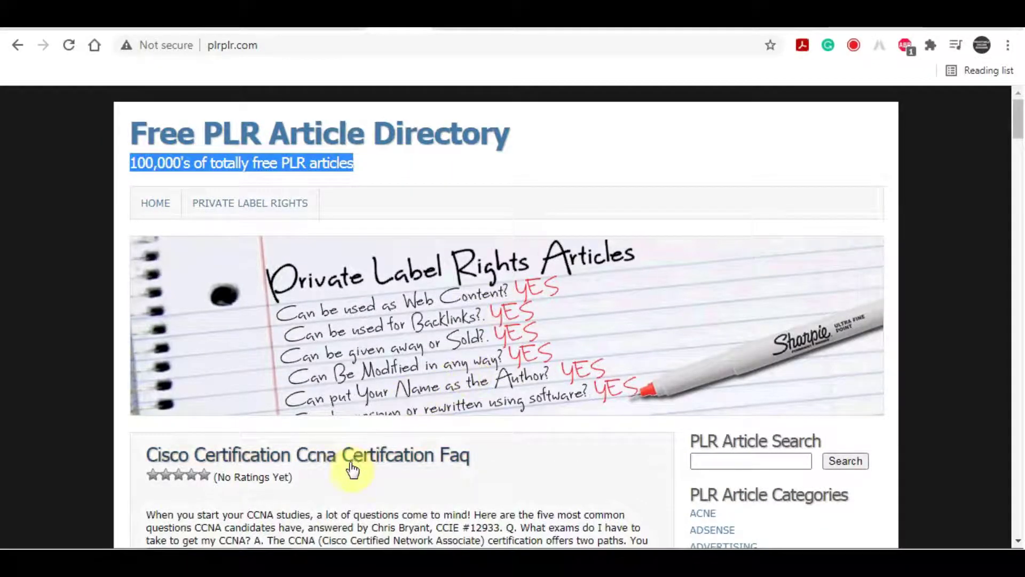
scroll(354, 467, "down", 3)
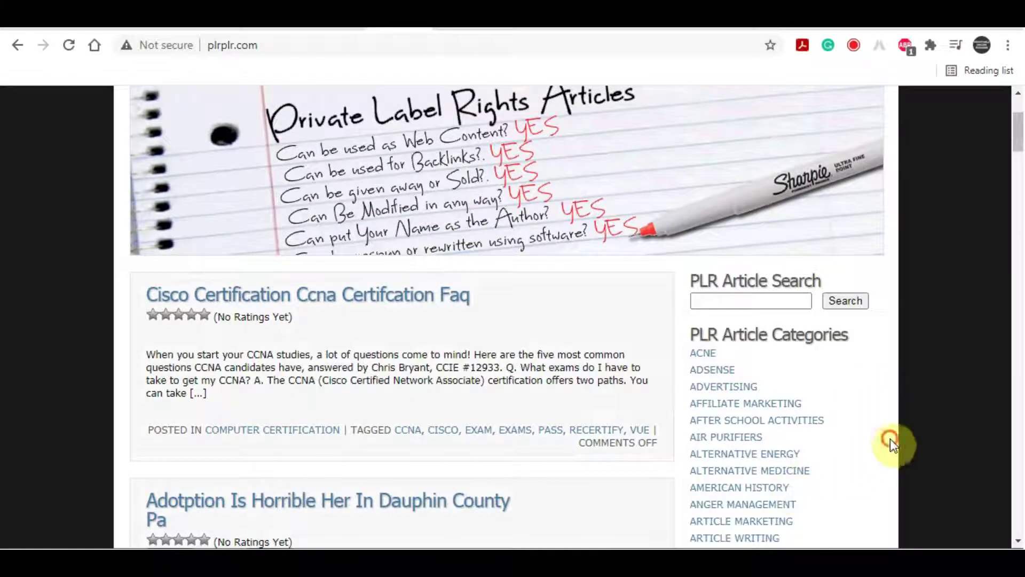
scroll(871, 299, "down", 2)
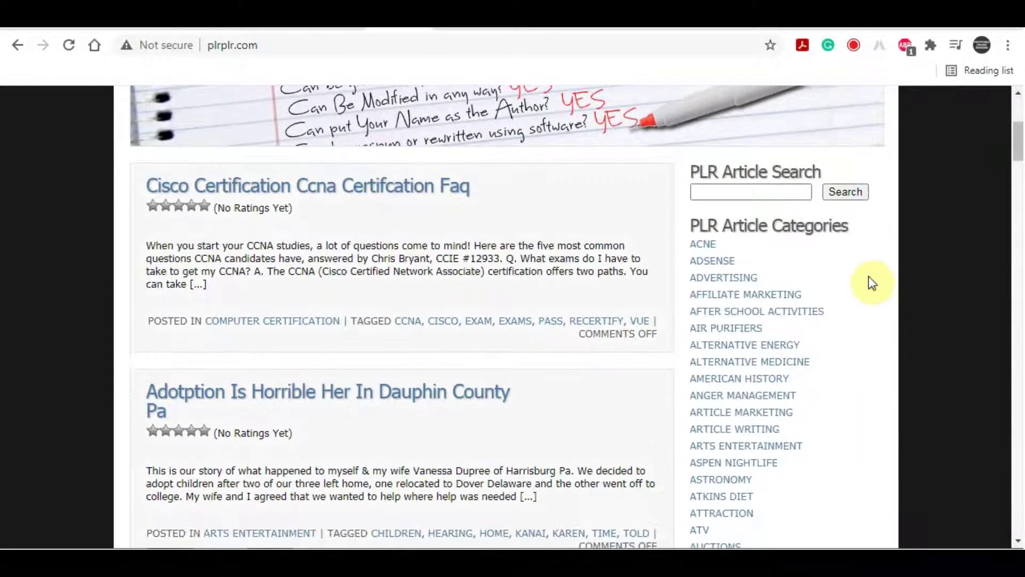
scroll(871, 277, "down", 2)
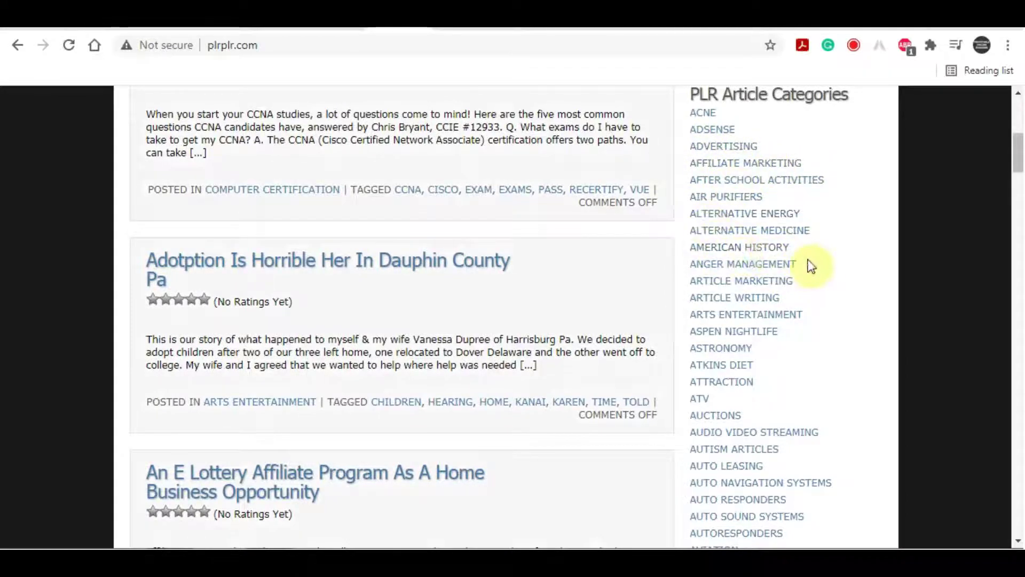
scroll(812, 266, "down", 1)
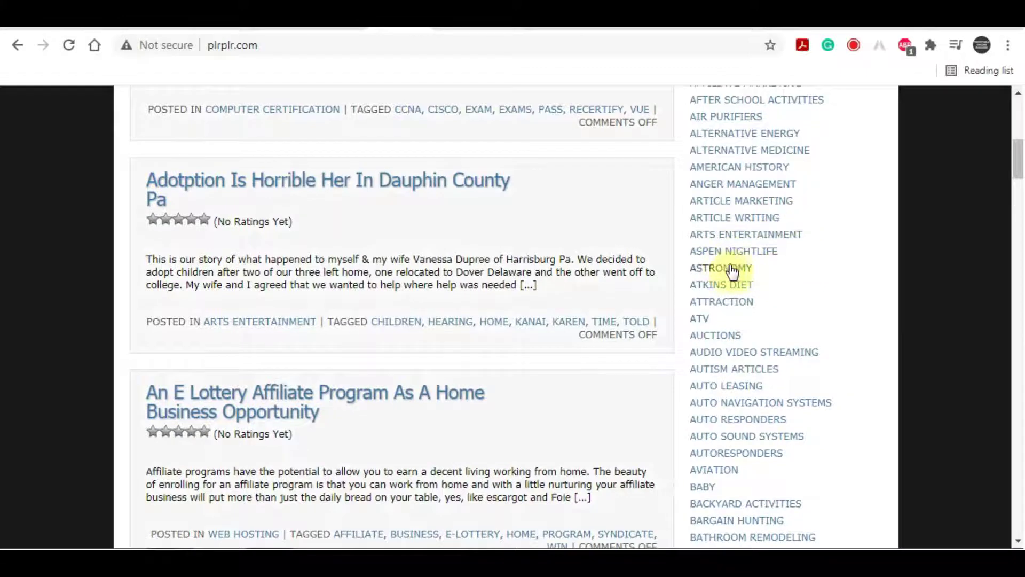
scroll(792, 335, "down", 1)
scroll(784, 309, "down", 2)
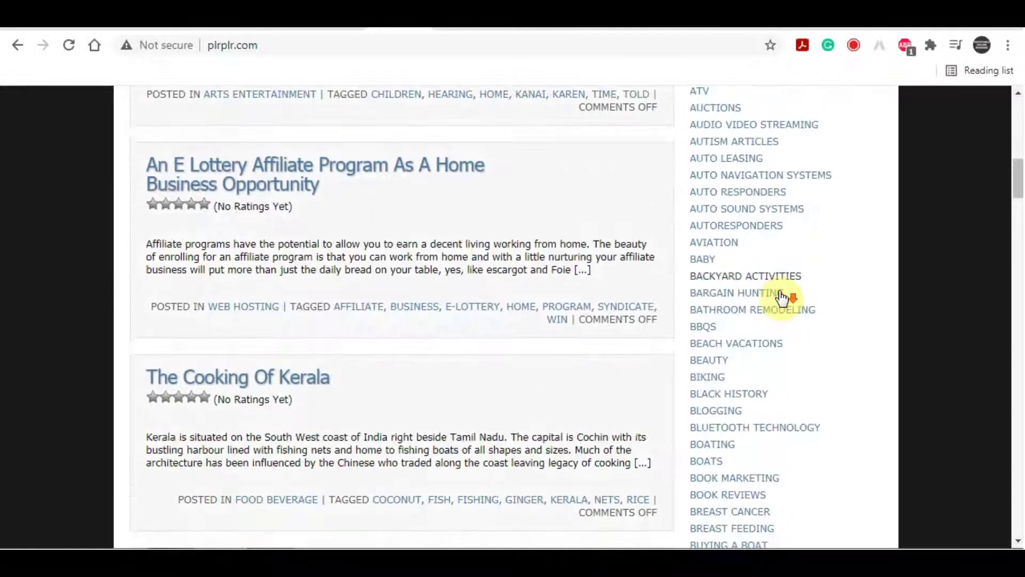
scroll(801, 268, "down", 3)
Scroll the category list down to Weight Loss, briefly checking the Digistore24 marketplace.
scroll(793, 283, "up", 1)
scroll(784, 279, "down", 2)
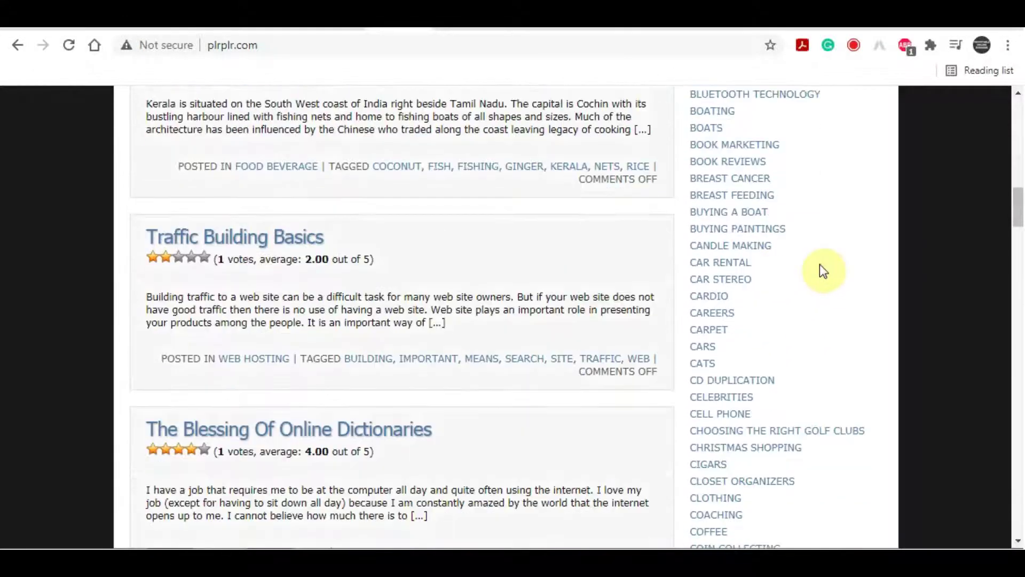
scroll(753, 302, "down", 2)
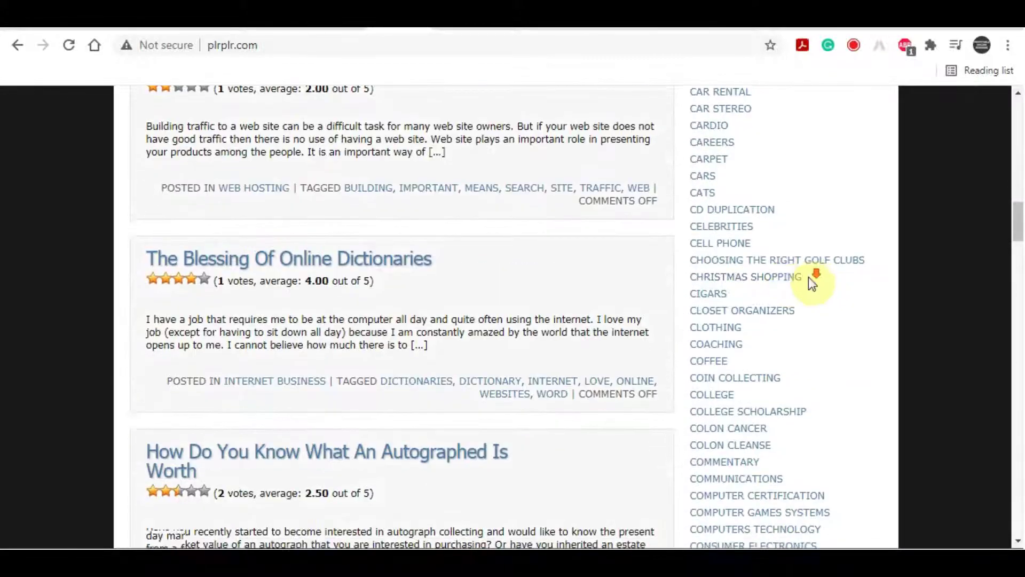
scroll(811, 283, "down", 1)
scroll(837, 268, "down", 3)
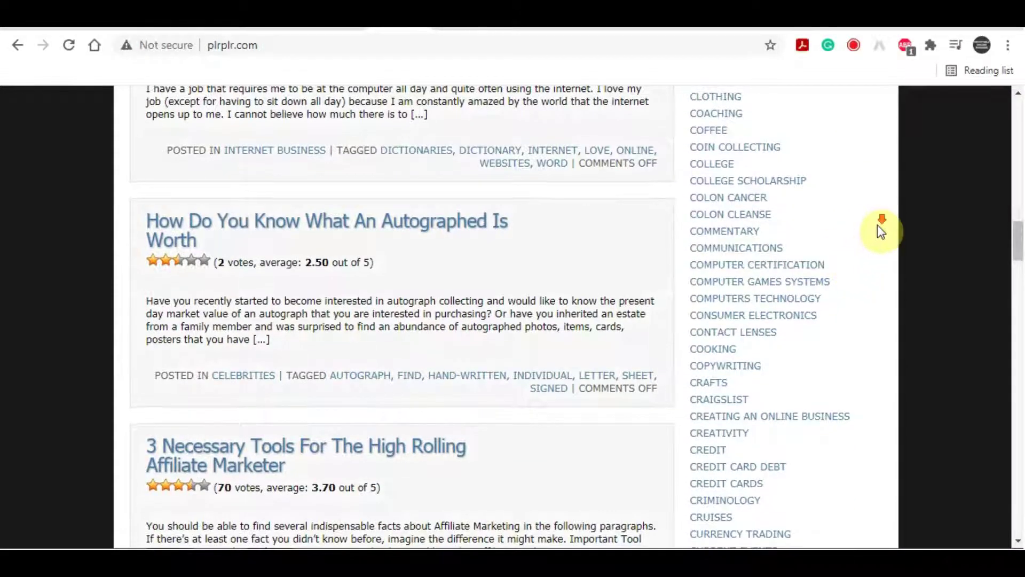
scroll(879, 231, "down", 15)
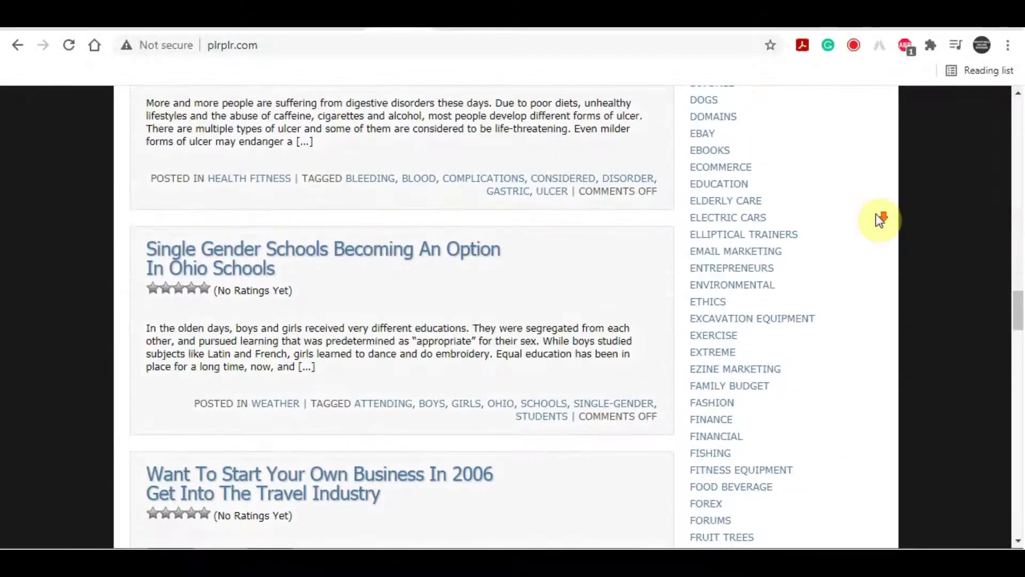
scroll(878, 219, "down", 16)
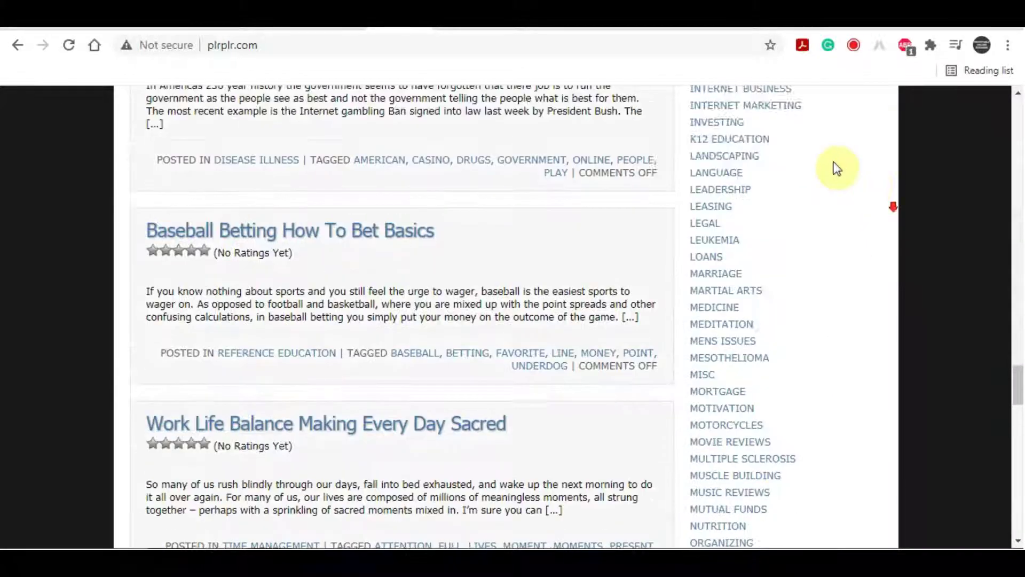
scroll(837, 168, "down", 14)
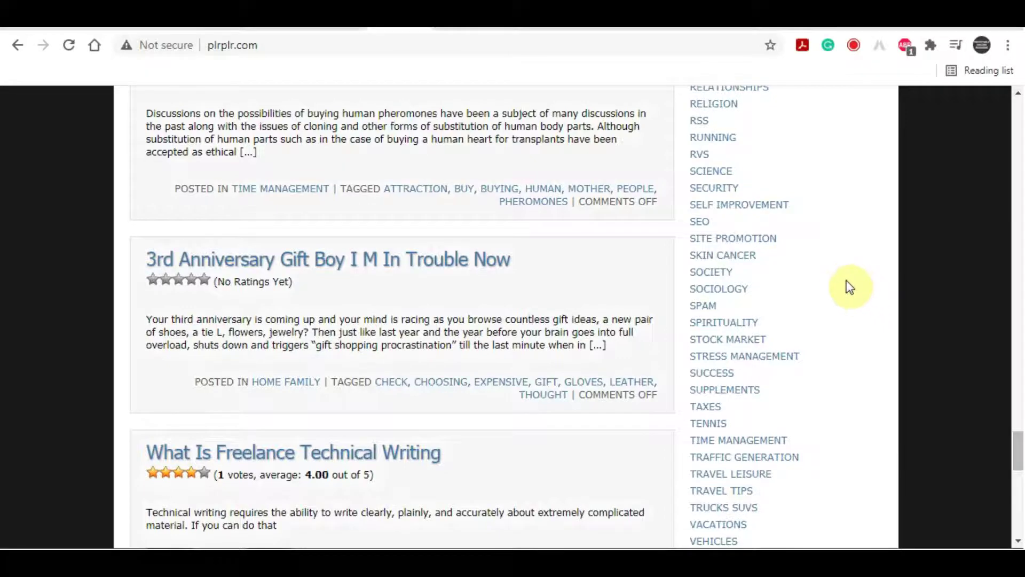
scroll(864, 234, "down", 3)
scroll(844, 170, "down", 2)
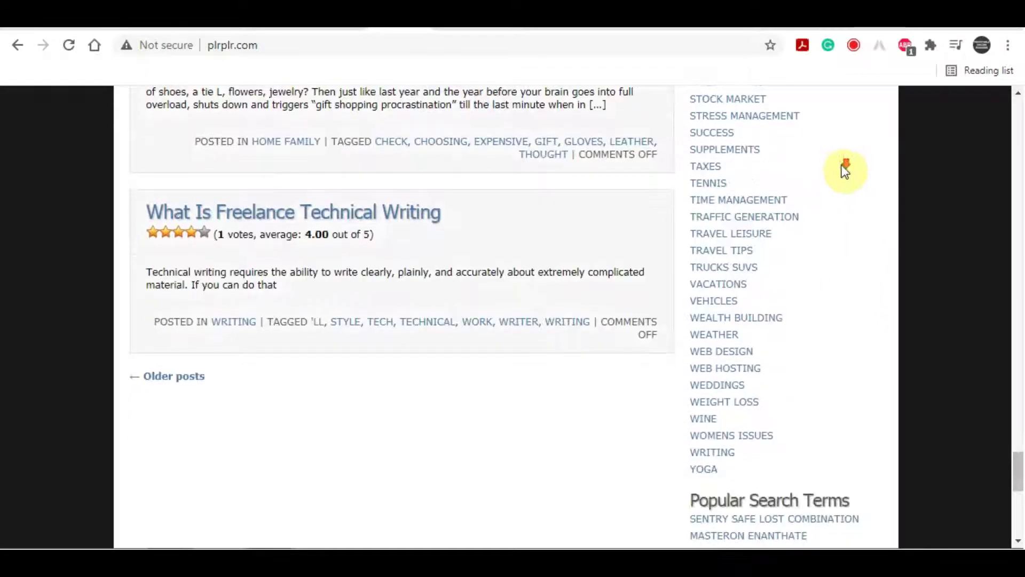
scroll(746, 213, "down", 2)
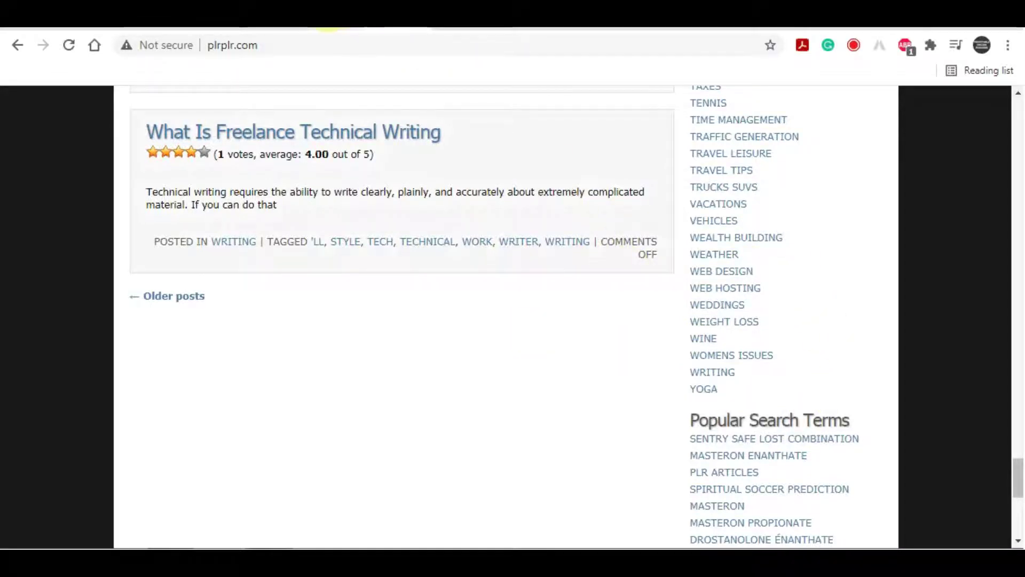
left_click(344, 22)
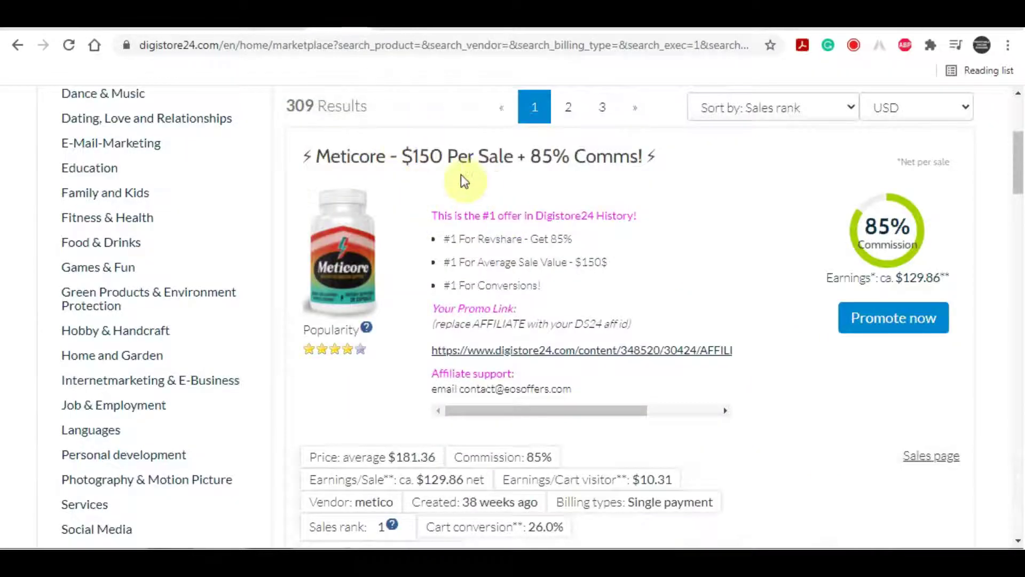
left_click(460, 23)
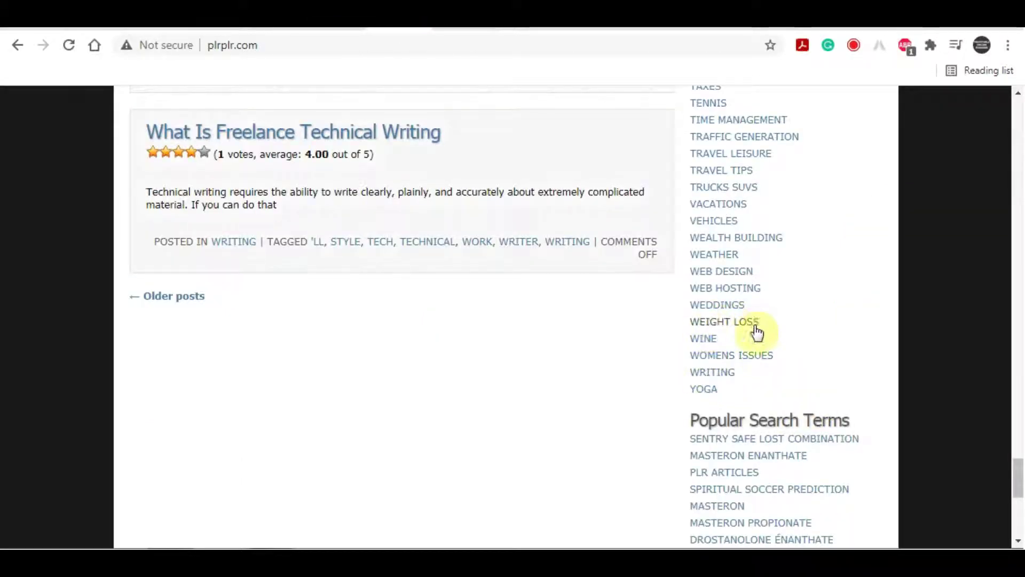
Open the Weight Loss category archive.
left_click(754, 325)
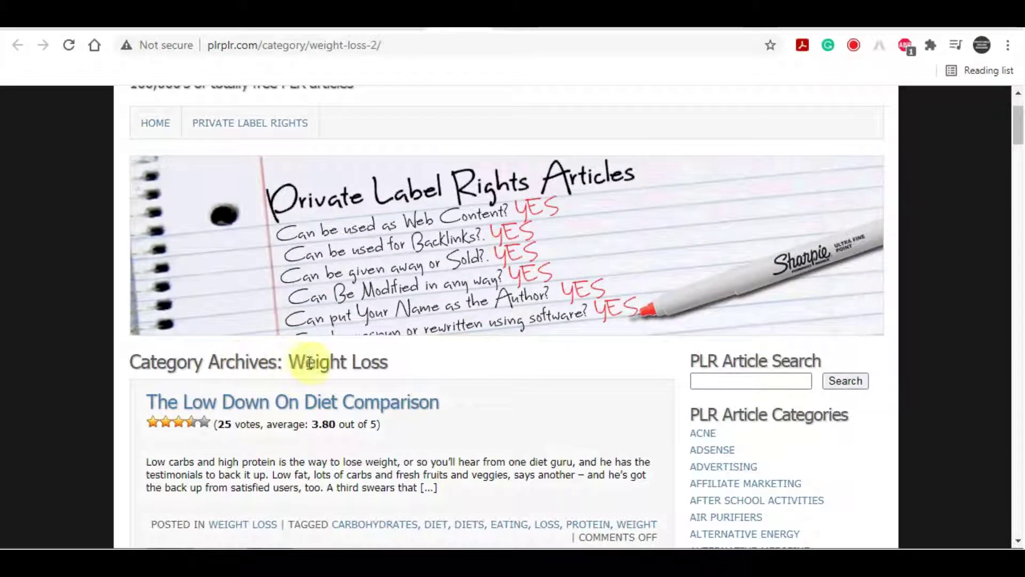
left_click_drag(289, 361, 514, 373)
left_click(511, 369)
Browse the Weight Loss archive and open 'Diet And Exercising For Weight Loss'.
scroll(520, 352, "down", 5)
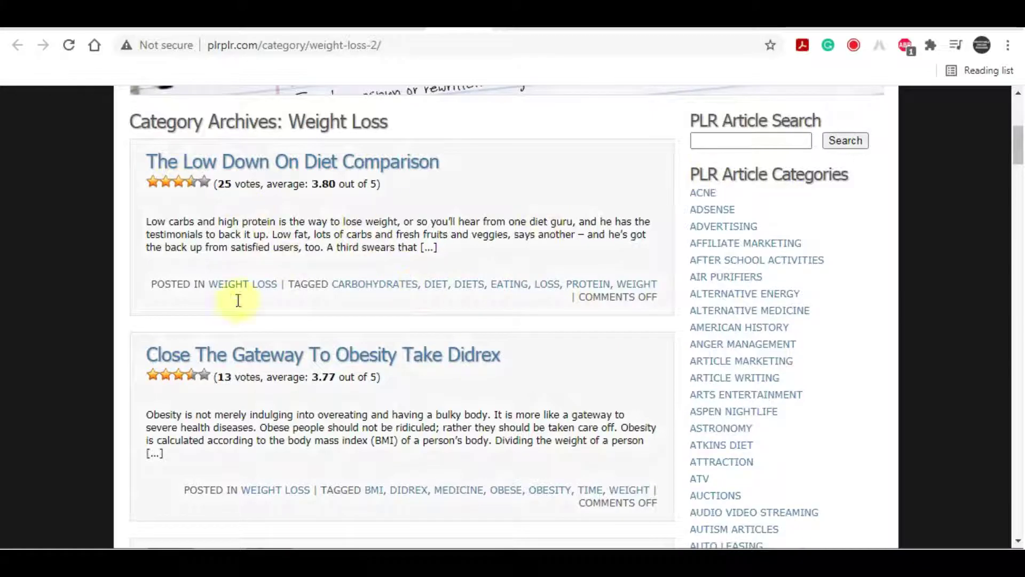
scroll(321, 327, "down", 15)
scroll(376, 312, "down", 7)
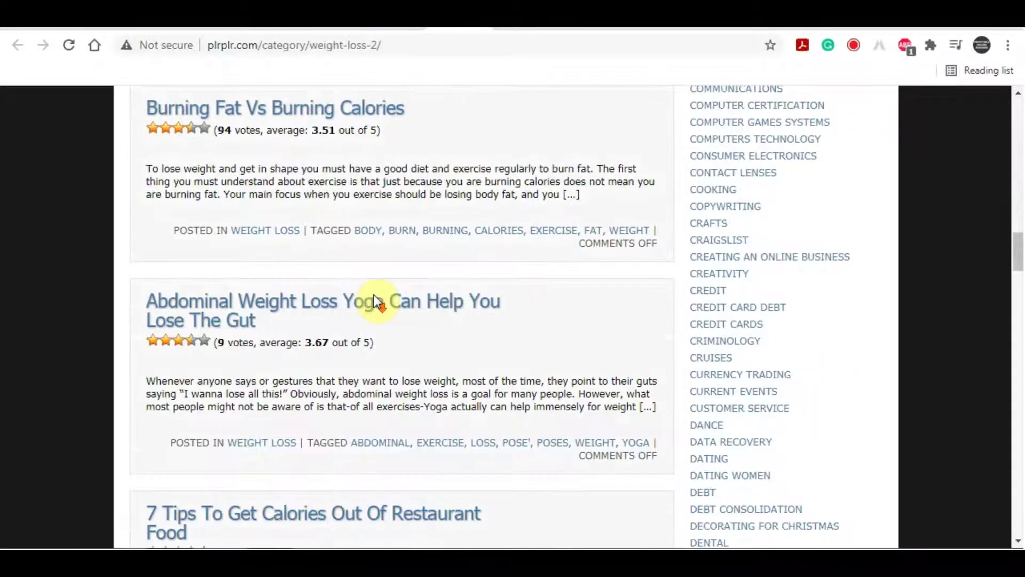
scroll(376, 301, "up", 6)
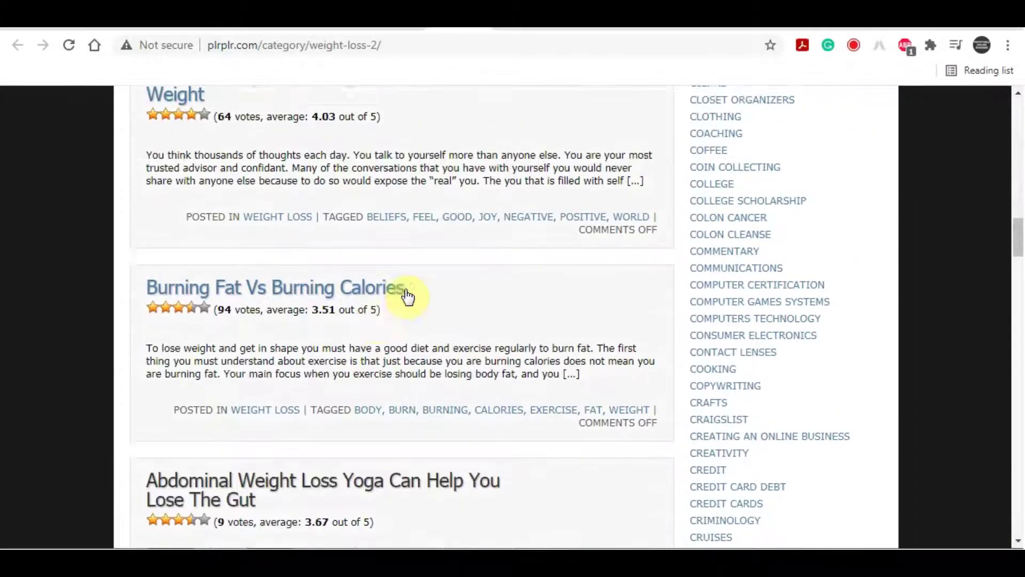
scroll(462, 394, "up", 1)
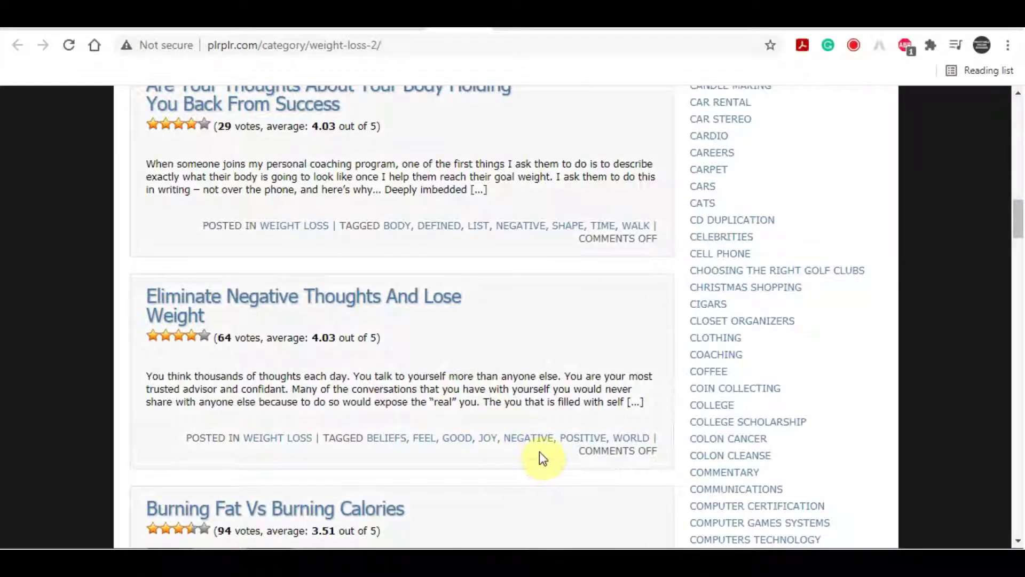
scroll(610, 424, "up", 5)
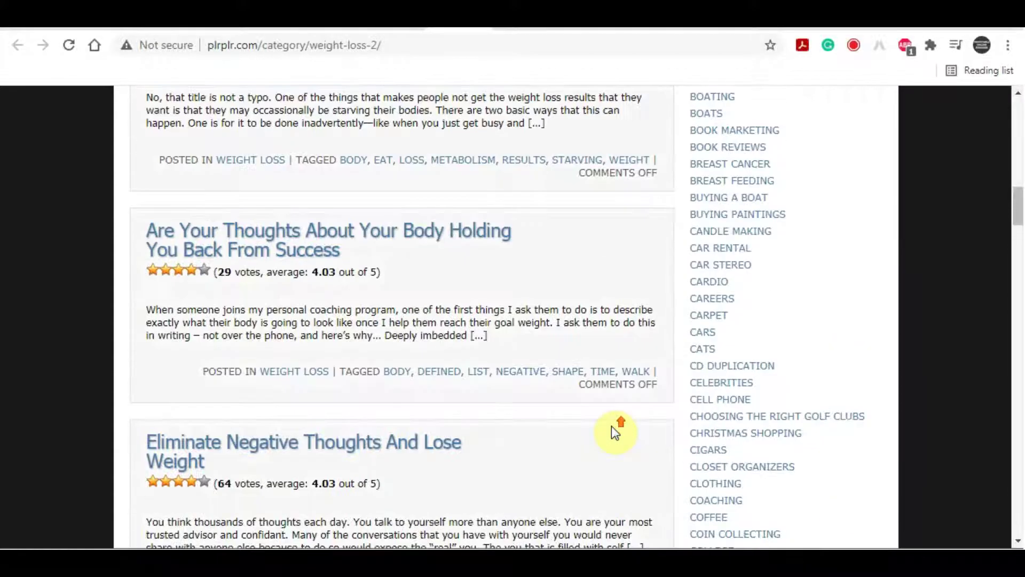
scroll(617, 419, "up", 9)
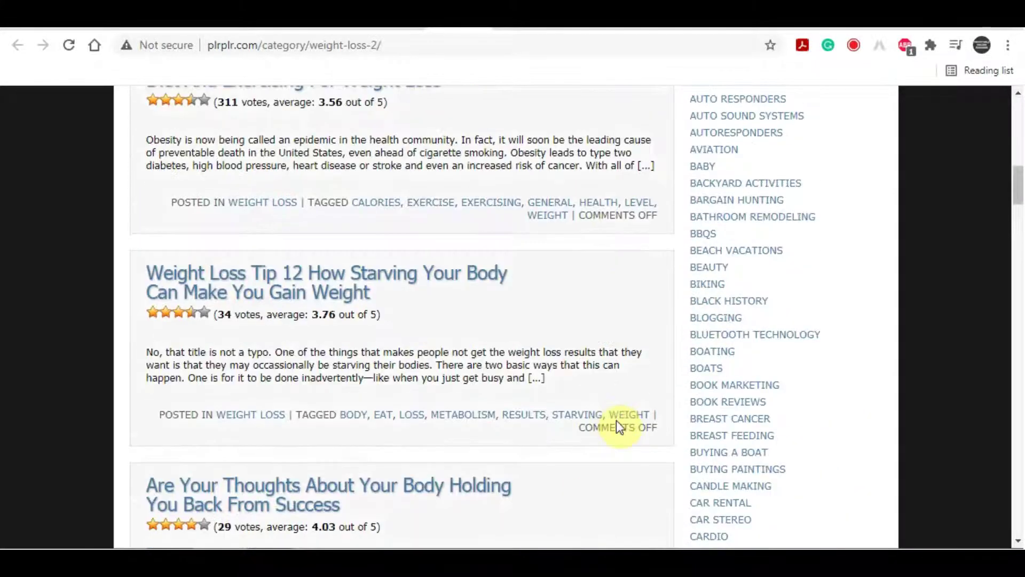
scroll(614, 417, "down", 4)
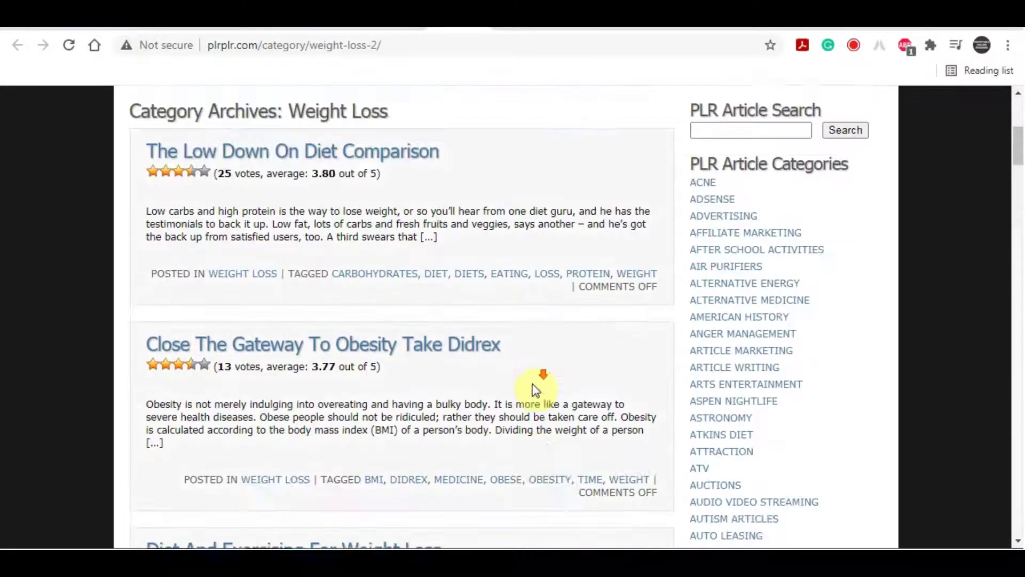
left_click(343, 403)
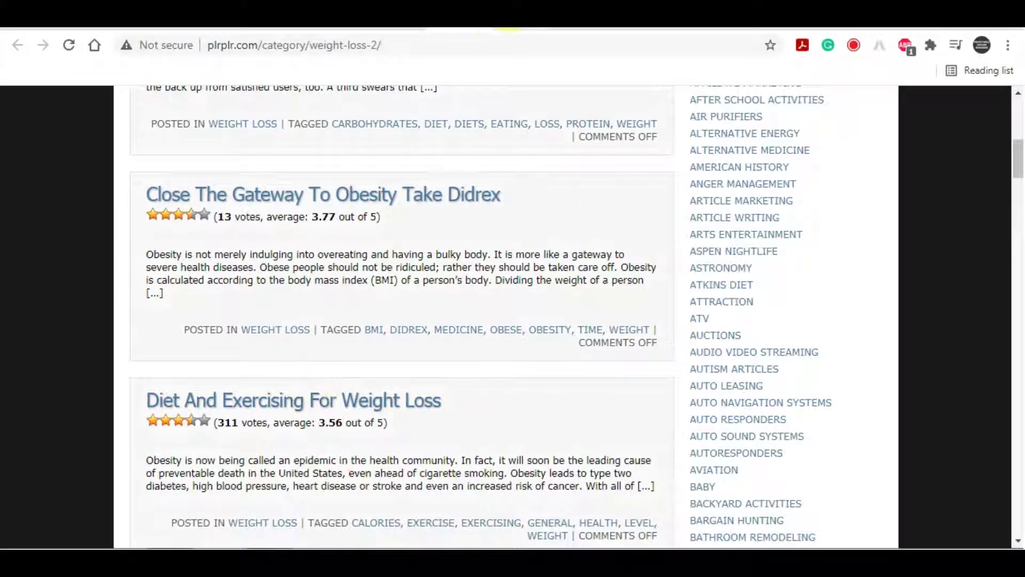
Copy the 'Diet And Exercising For Weight Loss' article text and go to the Google Docs document.
mouse_move(155, 335)
left_mouse_down()
mouse_move(446, 350)
mouse_move(526, 427)
mouse_move(544, 374)
left_mouse_up()
scroll(438, 351, "down", 9)
scroll(526, 427, "down", 3)
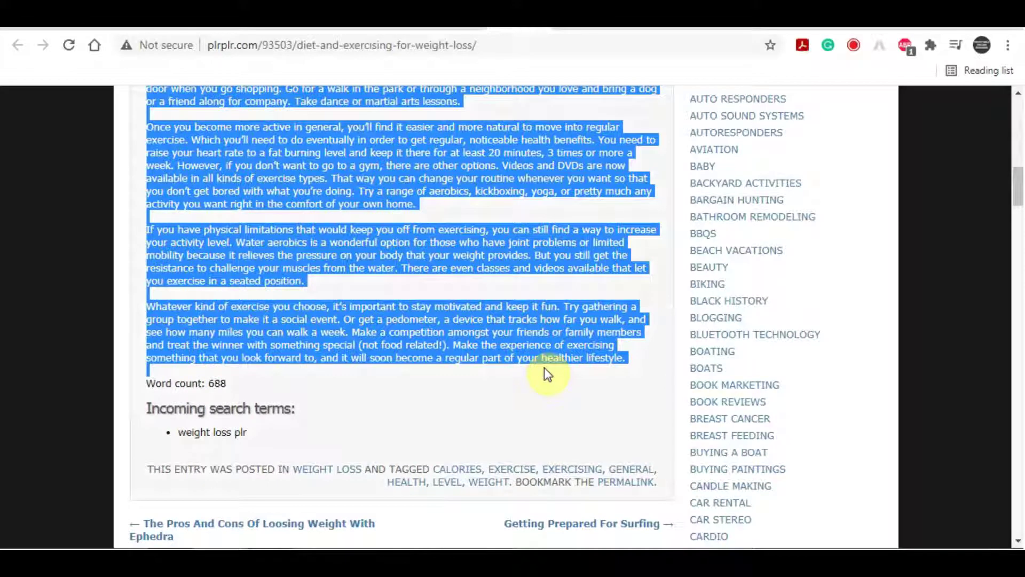
right_click(517, 332)
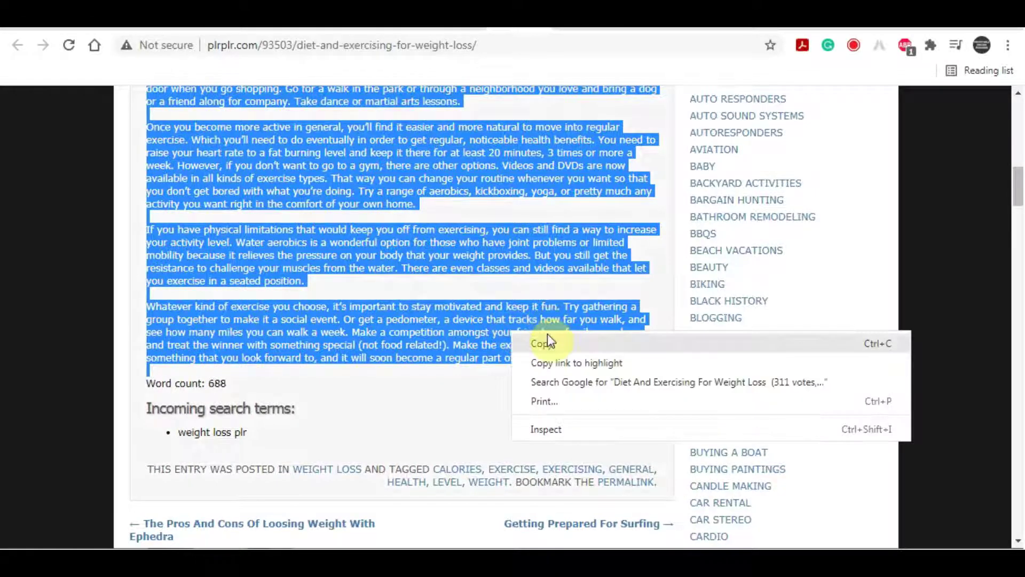
left_click(547, 336)
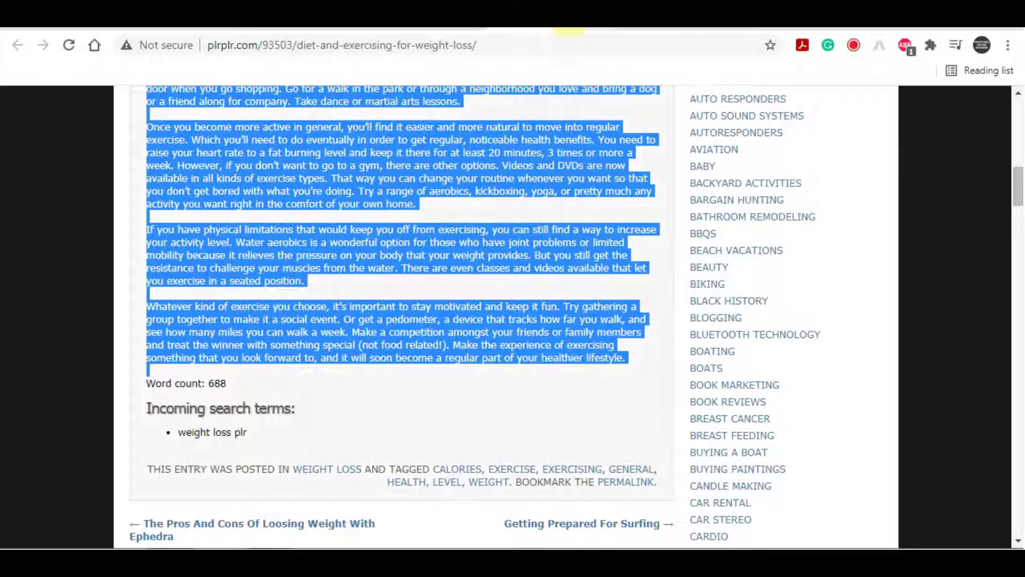
left_click(569, 30)
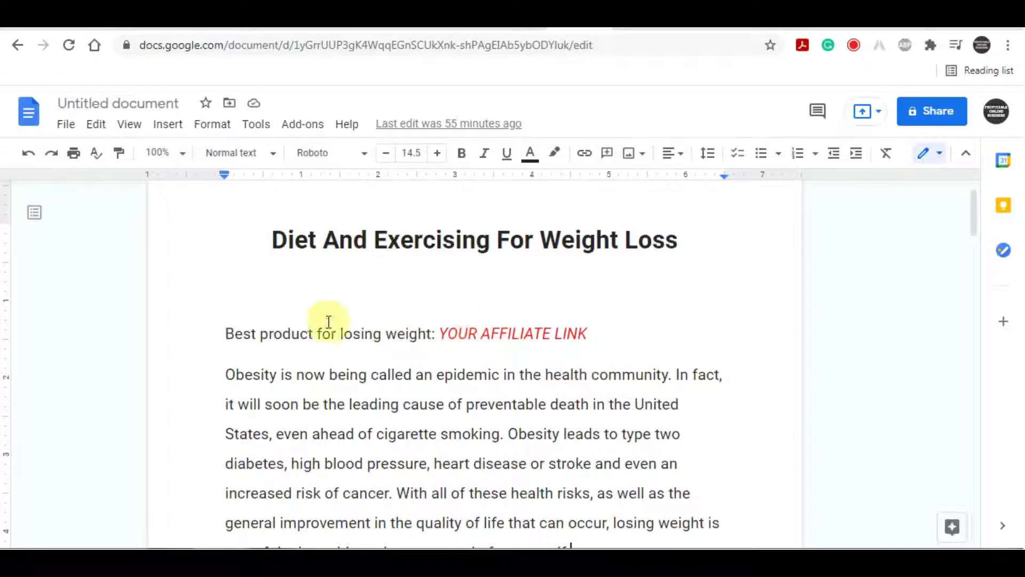
Delete the blank line under the title so the affiliate-link line sits directly beneath it.
scroll(583, 297, "down", 1)
scroll(584, 297, "down", 4)
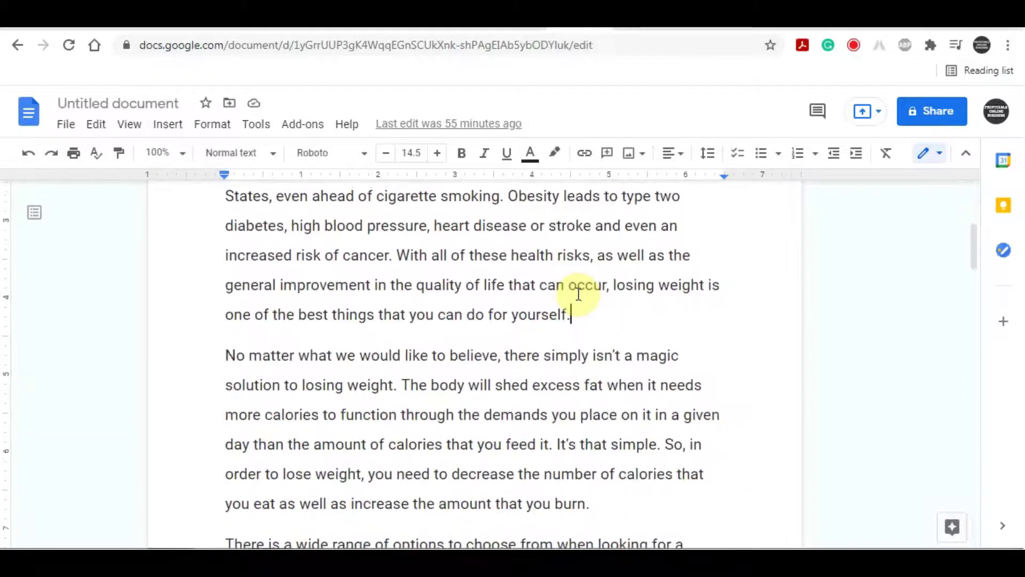
scroll(572, 293, "up", 3)
left_click_drag(233, 253, 577, 250)
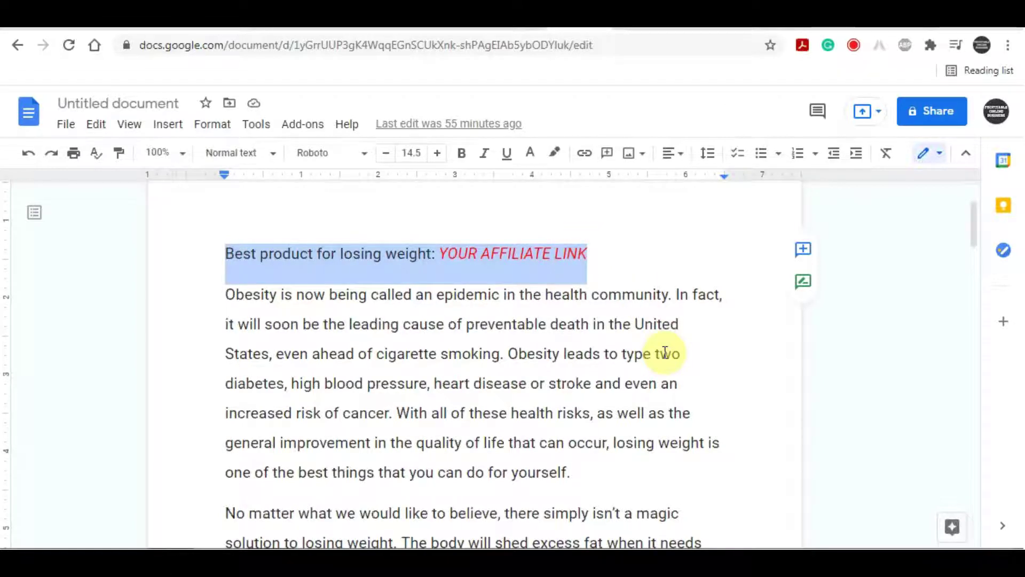
scroll(736, 415, "up", 2)
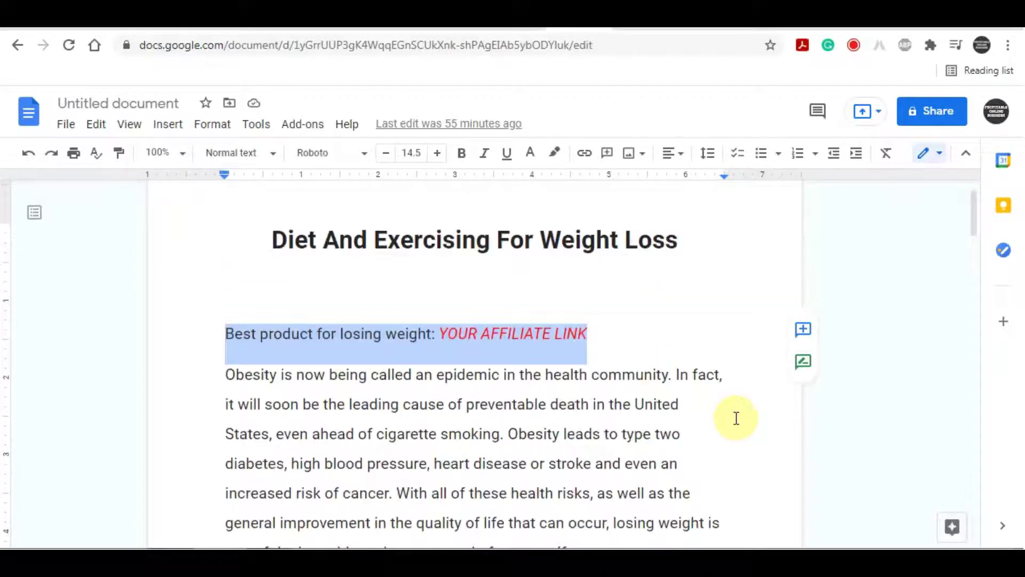
left_click(314, 286)
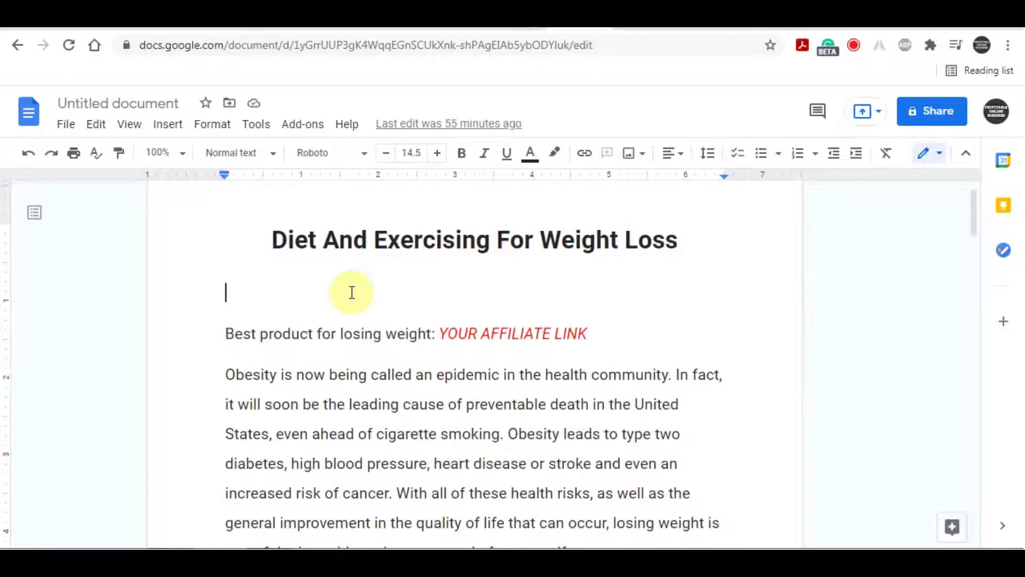
key("BackSpace")
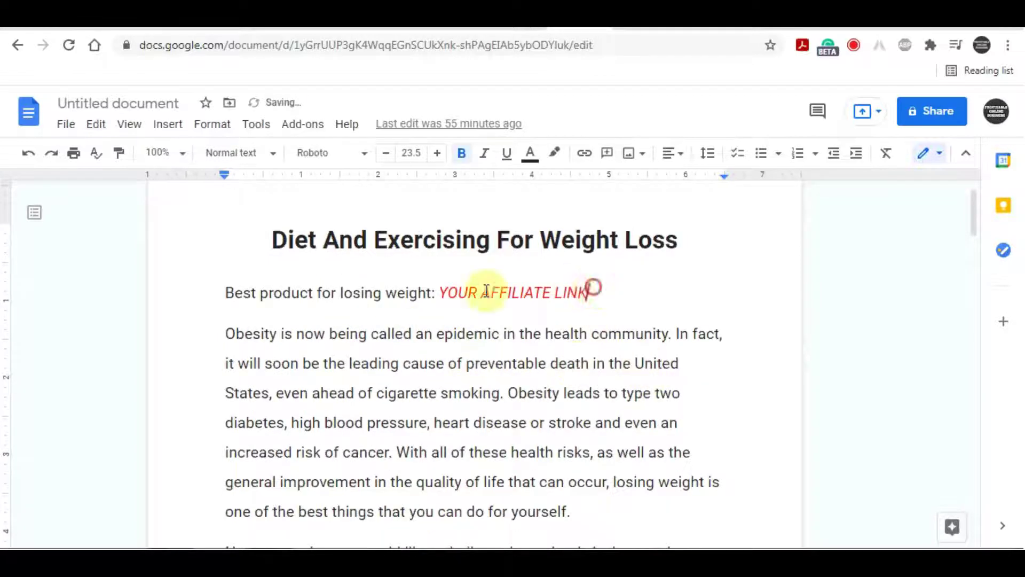
left_click_drag(589, 291, 224, 286)
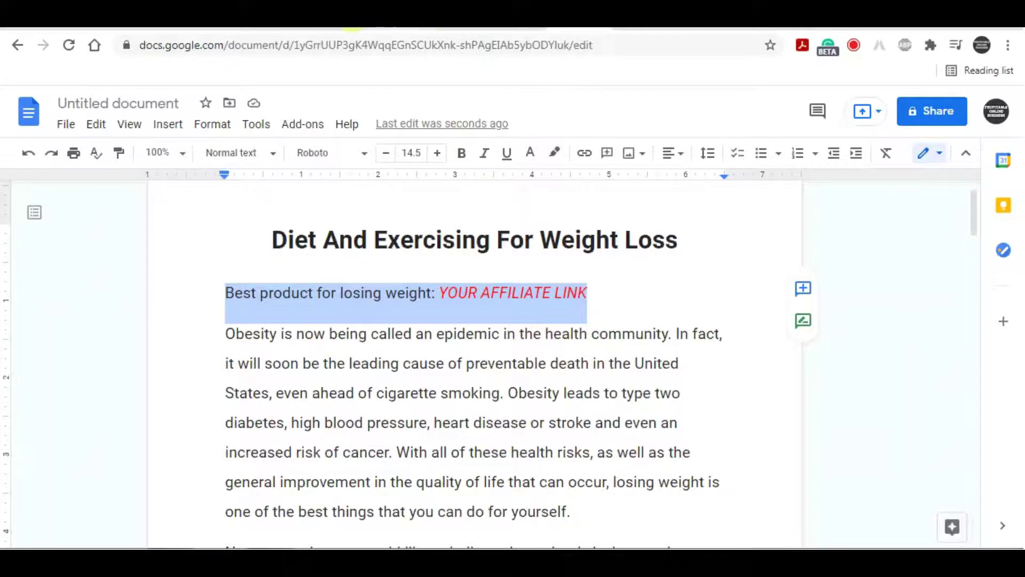
left_click(709, 16)
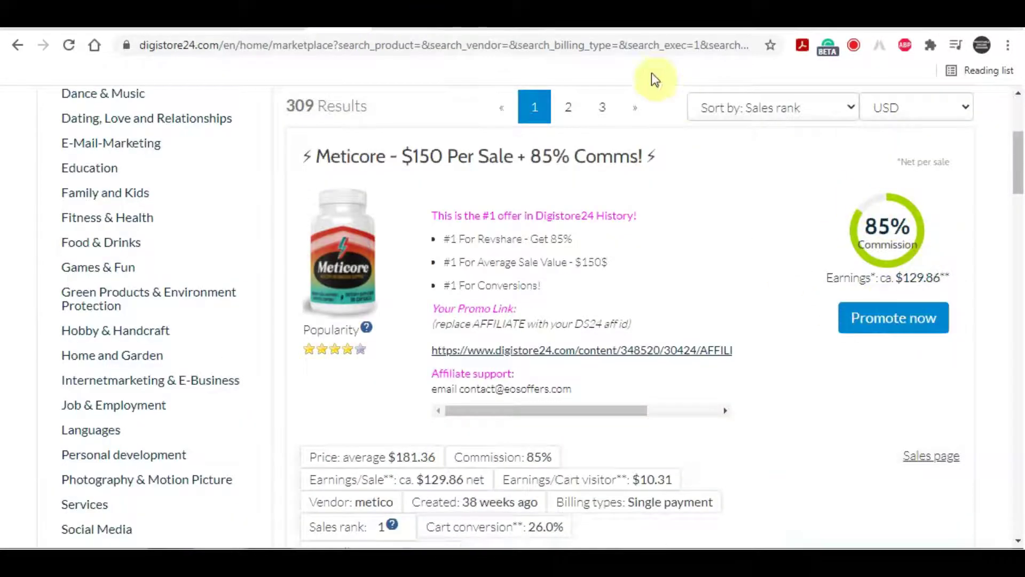
Highlight Meticore's $129.86 per-sale earnings on Digistore24, then return to the Docs article.
left_click(582, 16)
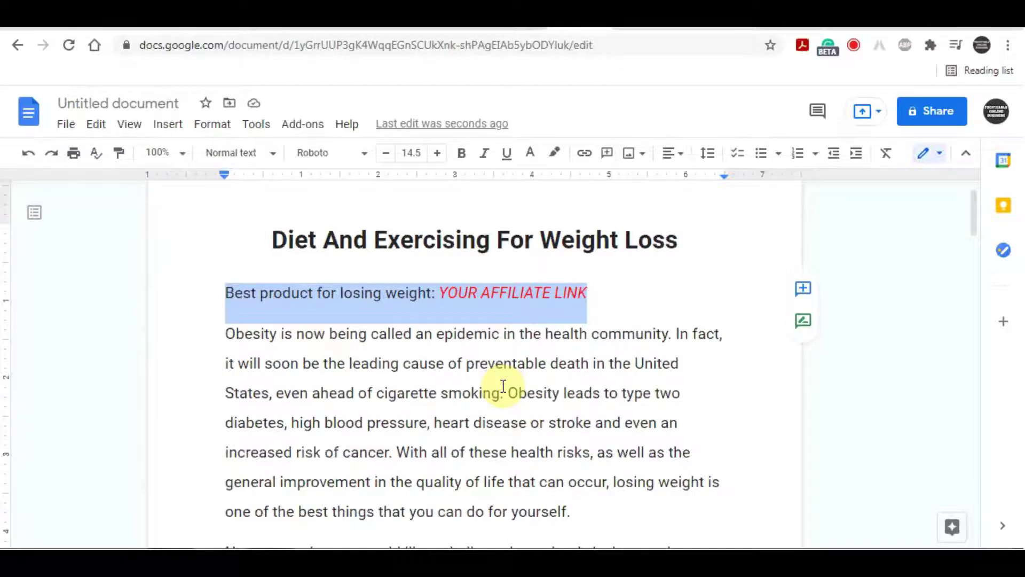
left_click(352, 16)
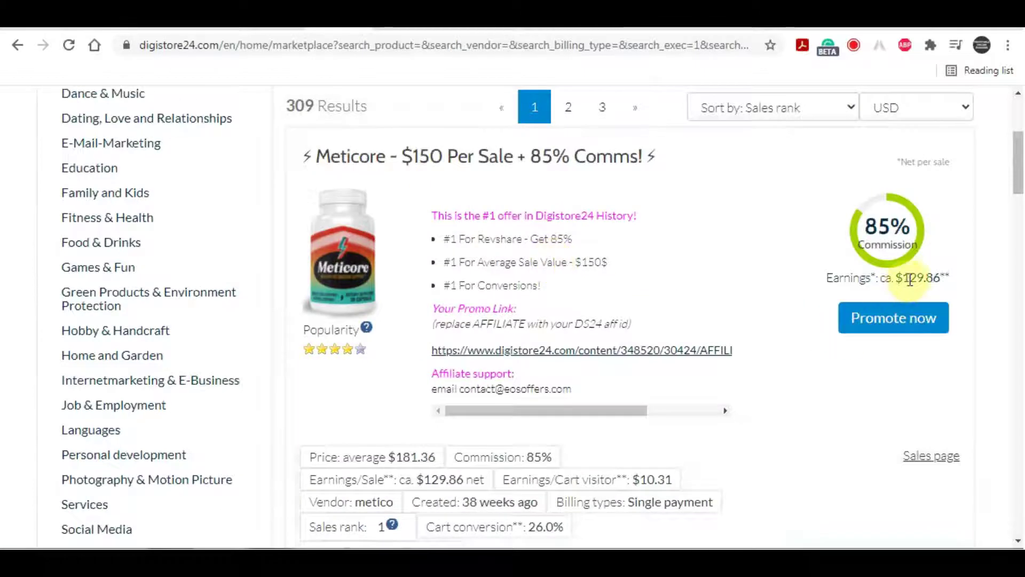
left_click_drag(896, 273, 934, 273)
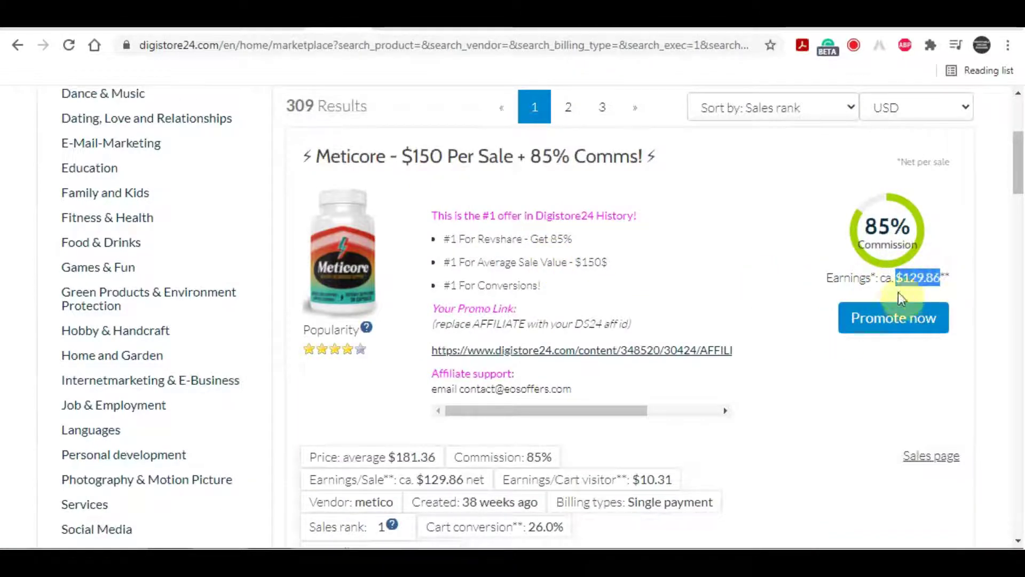
left_click(427, 16)
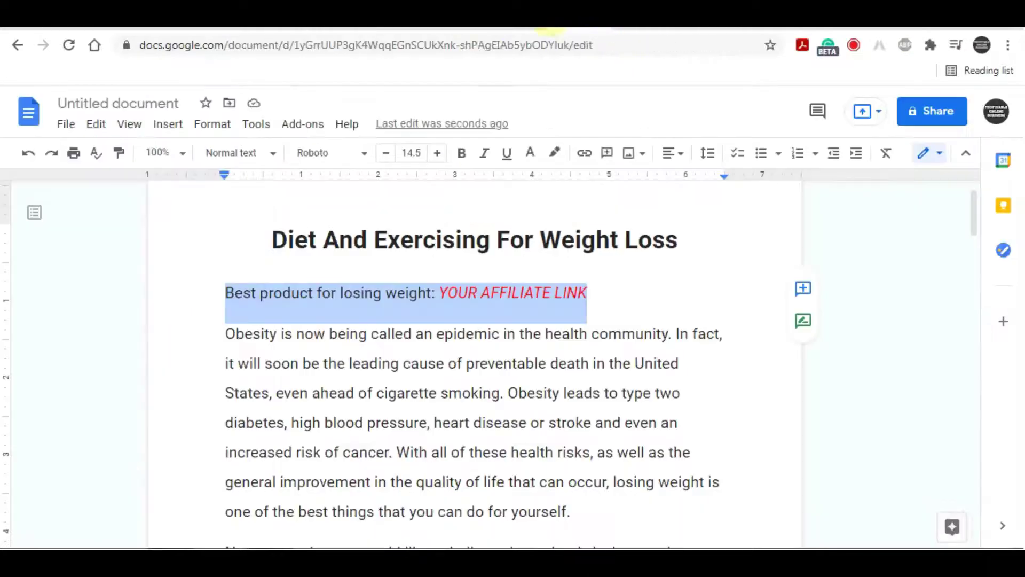
Download the weight-loss article as the PDF 'Untitled document.pdf'.
left_click(66, 128)
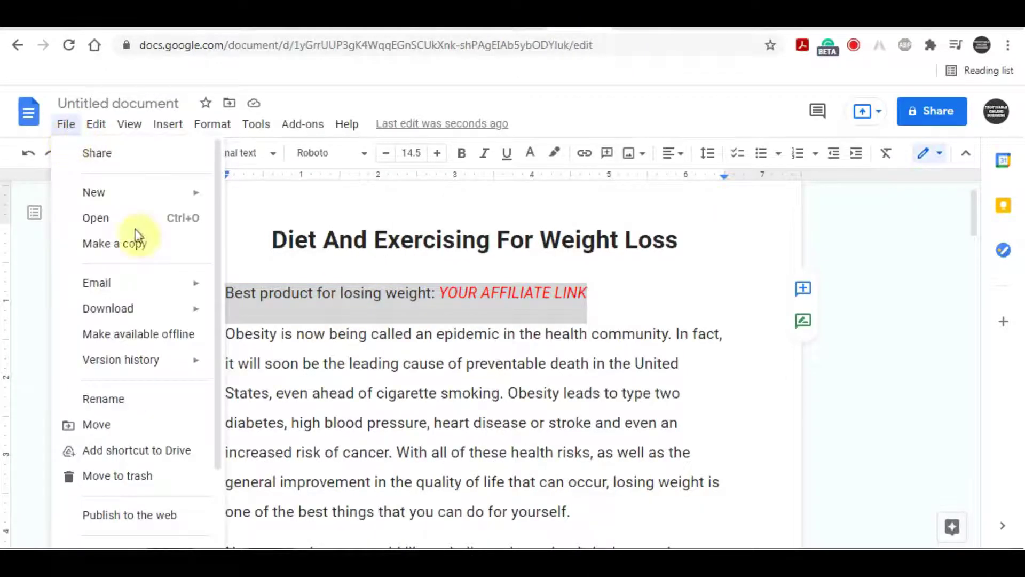
mouse_move(133, 312)
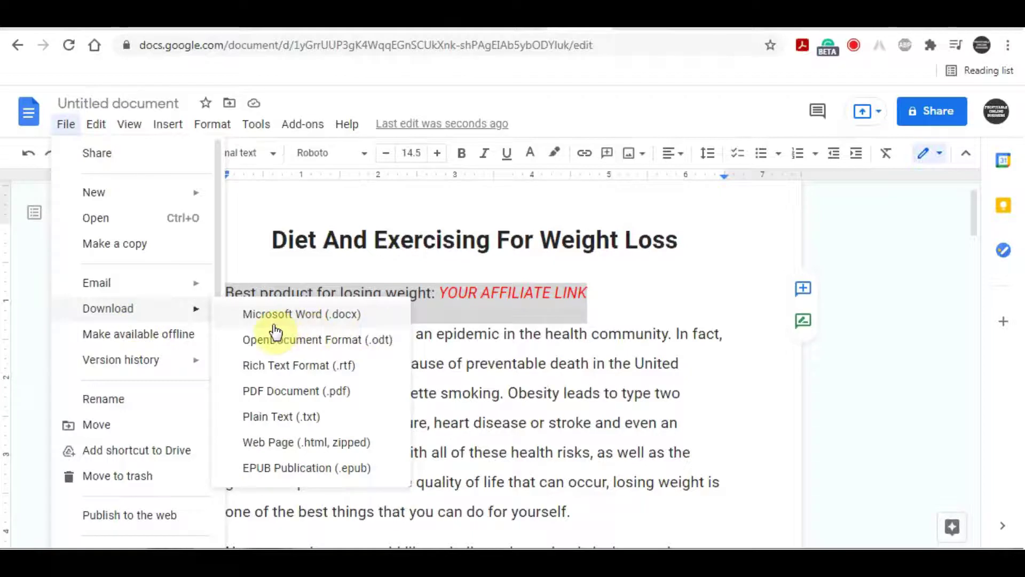
left_click(309, 394)
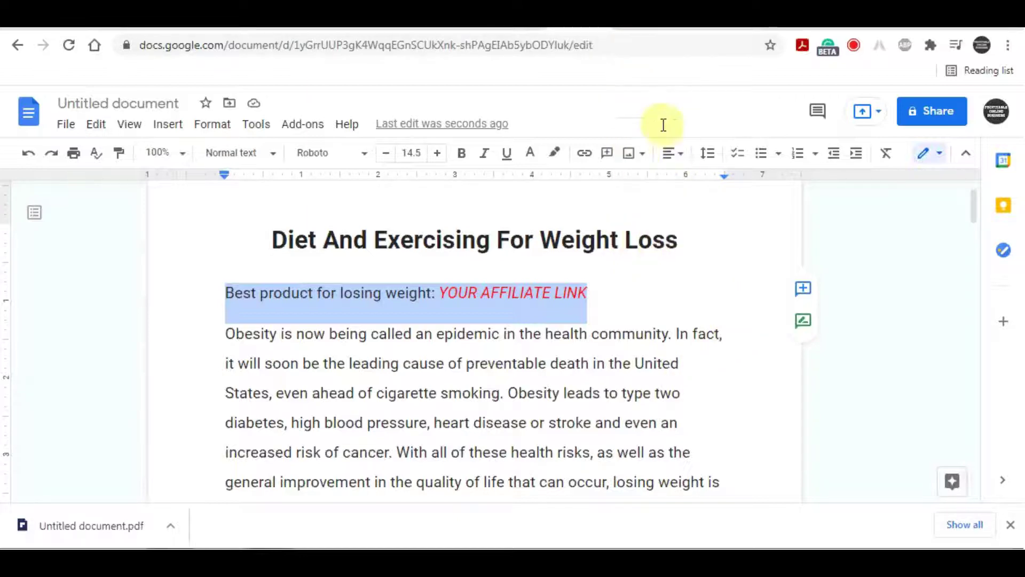
On slideshare.net, dismiss the download bar and browse the featured presentations on the home page.
left_click(129, 16)
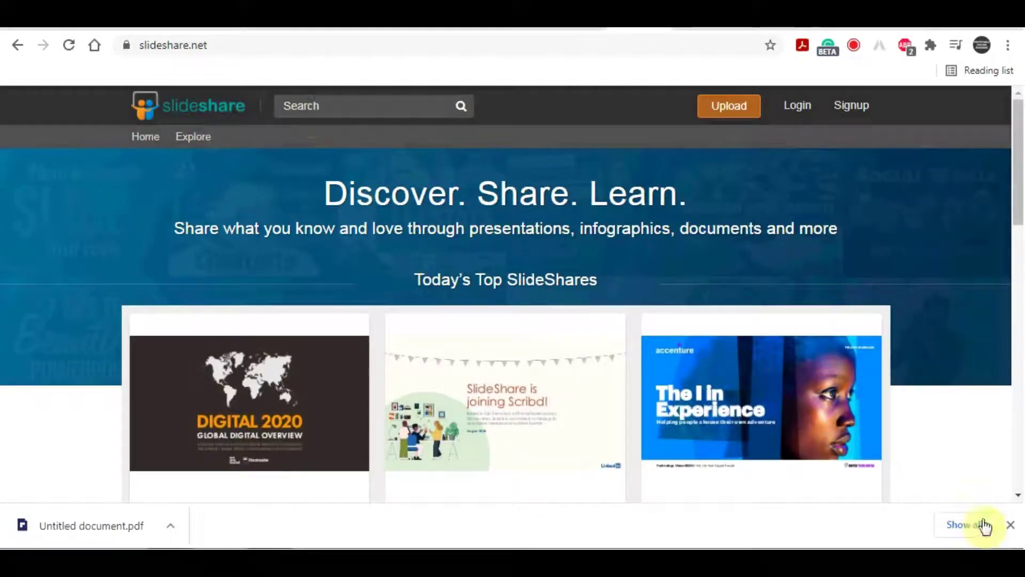
left_click(1010, 528)
scroll(434, 315, "down", 3)
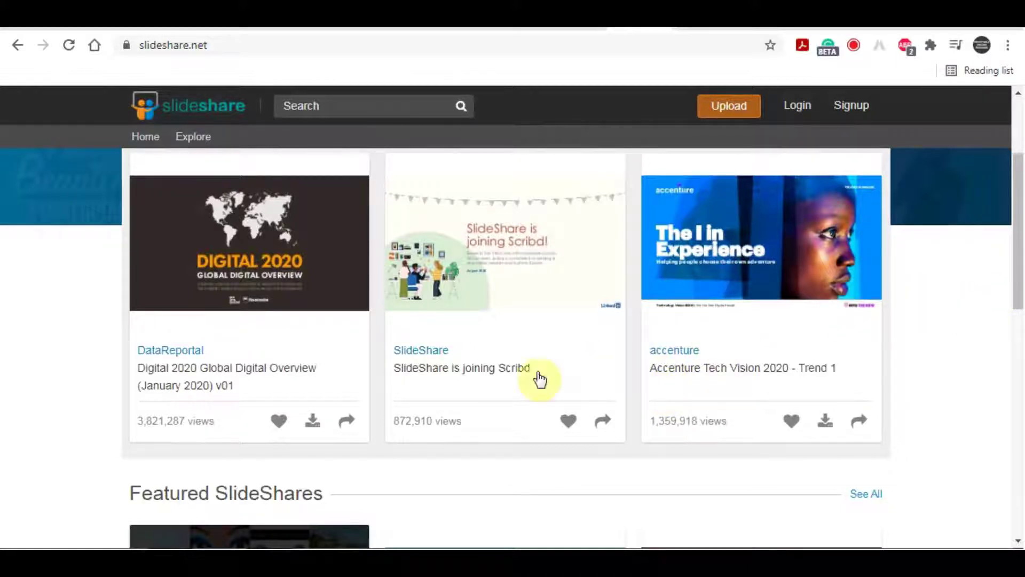
scroll(716, 256, "down", 3)
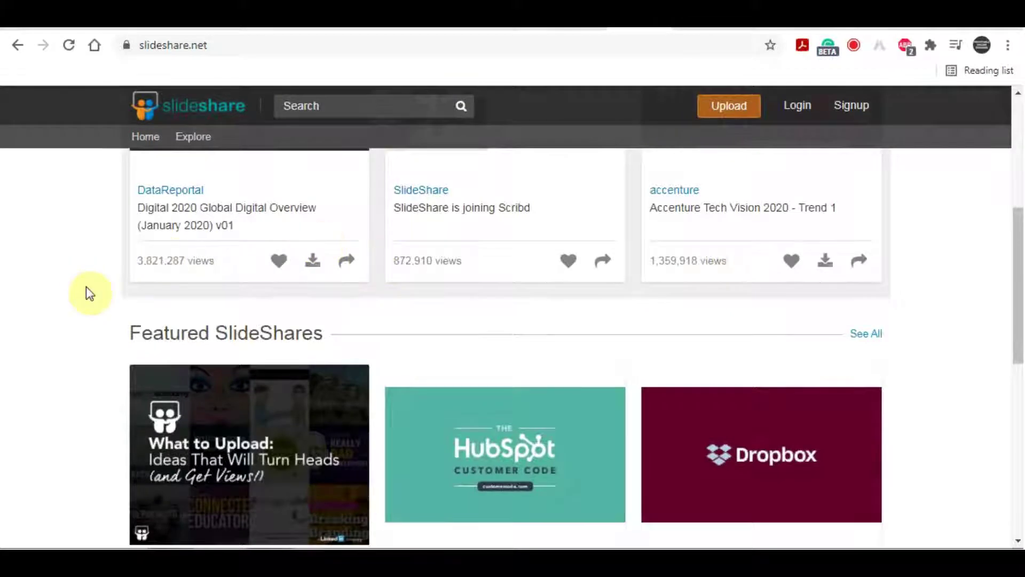
scroll(192, 400, "down", 5)
scroll(169, 398, "down", 5)
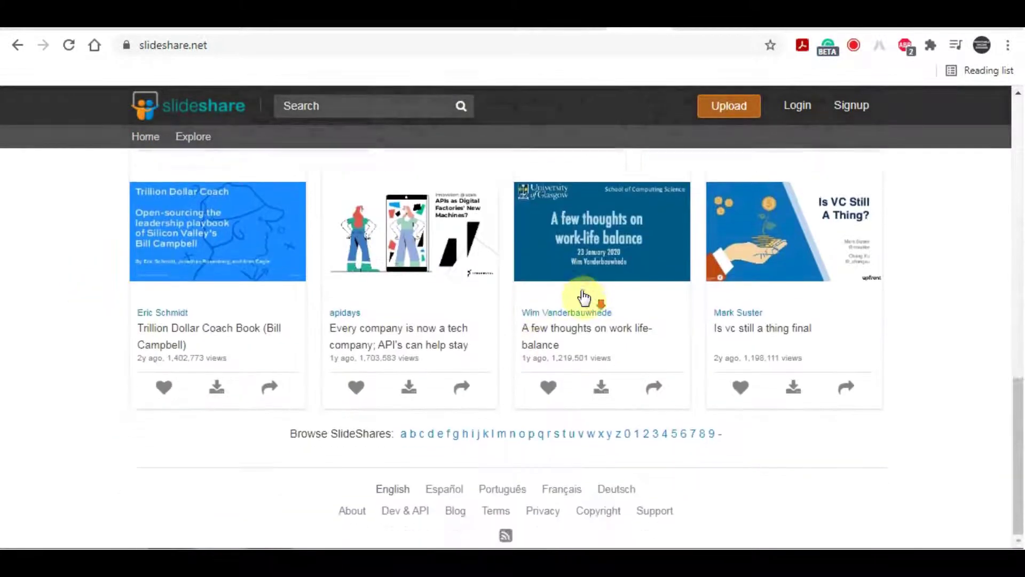
Review slideshare.net's Similarweb stats: 138.87M visits for May 2021, with Mexico leading at 13.60%.
scroll(584, 294, "up", 15)
left_click(764, 30)
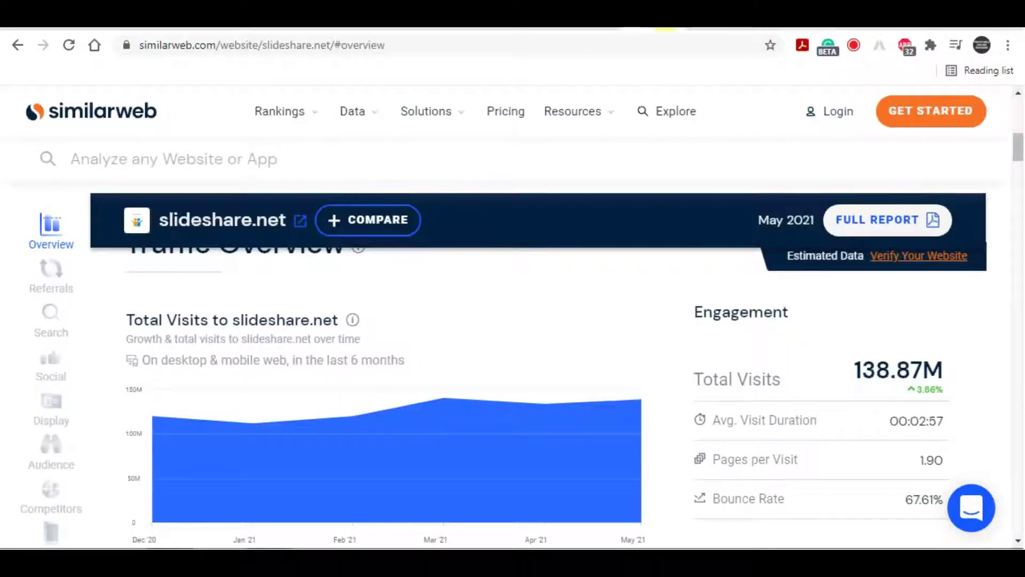
scroll(738, 283, "down", 2)
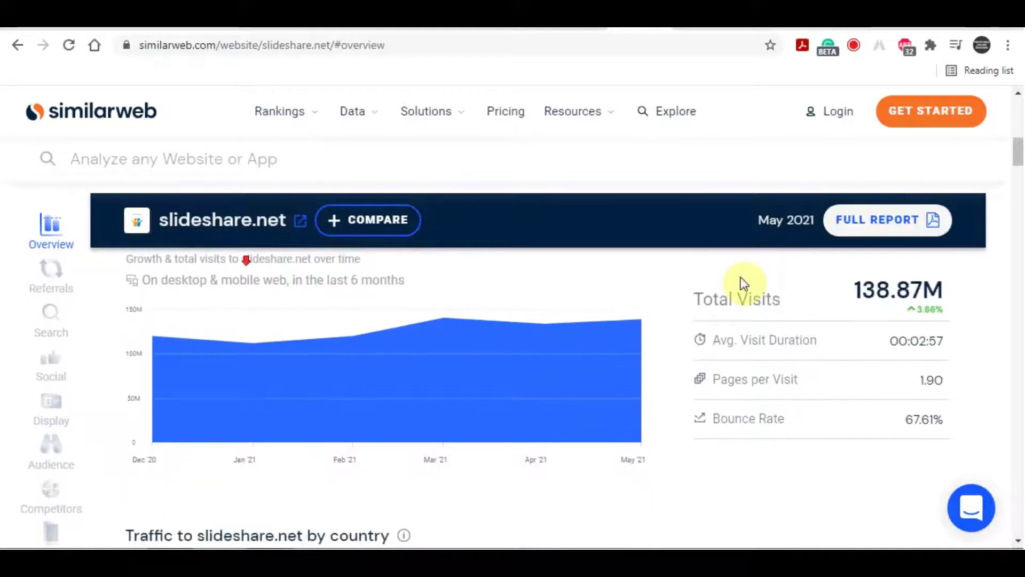
scroll(840, 425, "up", 2)
scroll(785, 288, "down", 2)
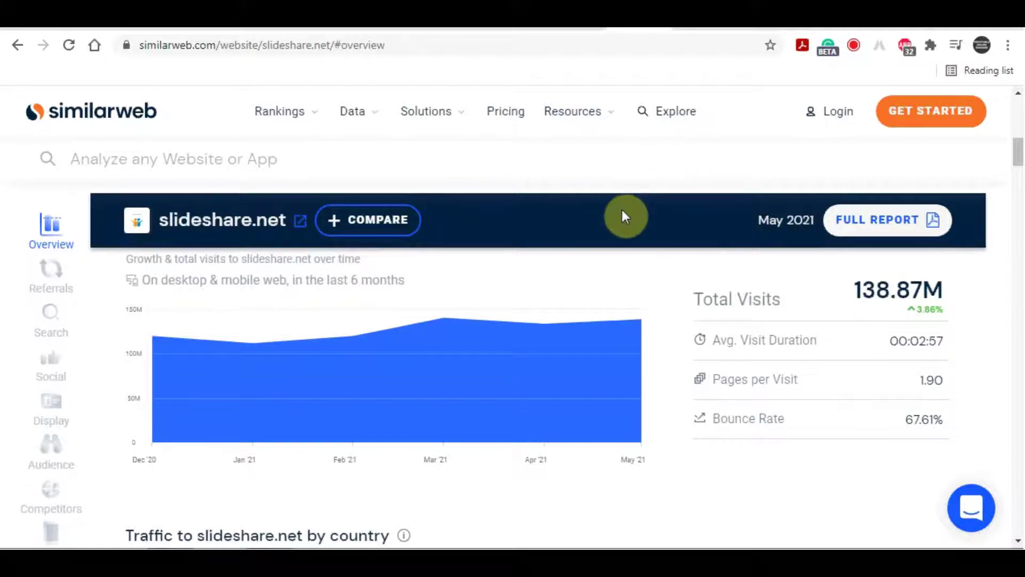
scroll(678, 321, "down", 5)
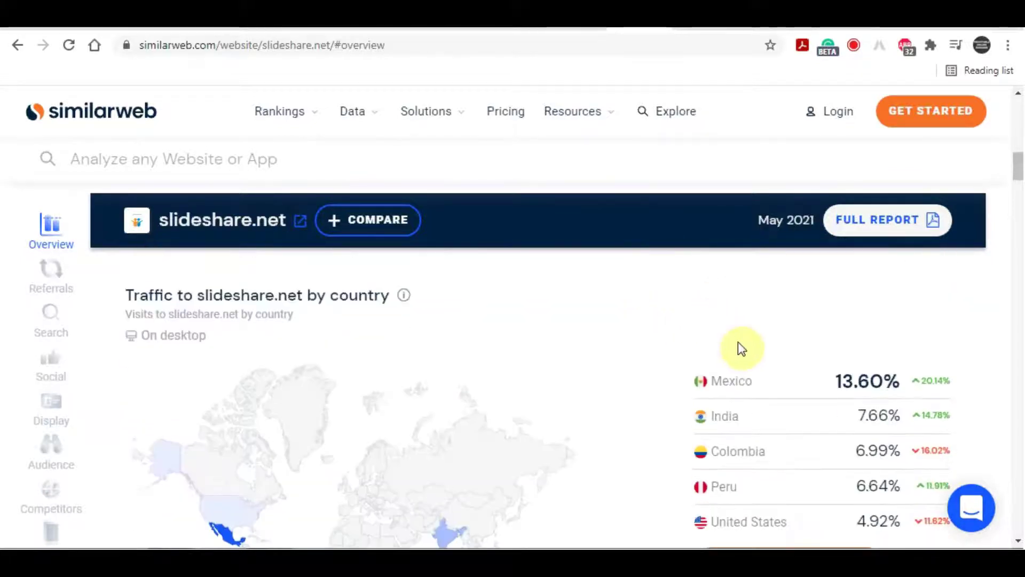
scroll(739, 309, "down", 3)
scroll(742, 304, "up", 7)
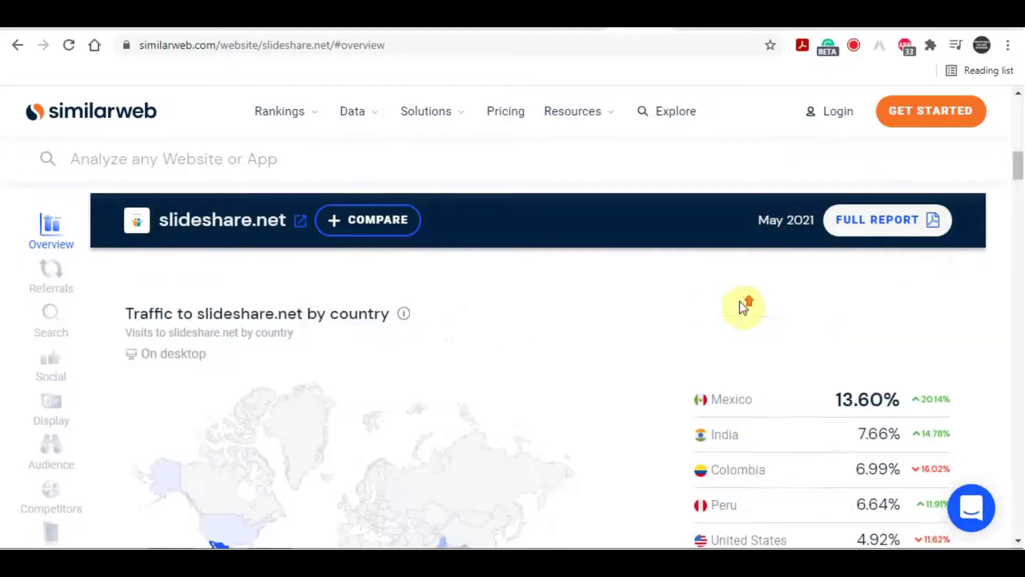
scroll(674, 275, "down", 3)
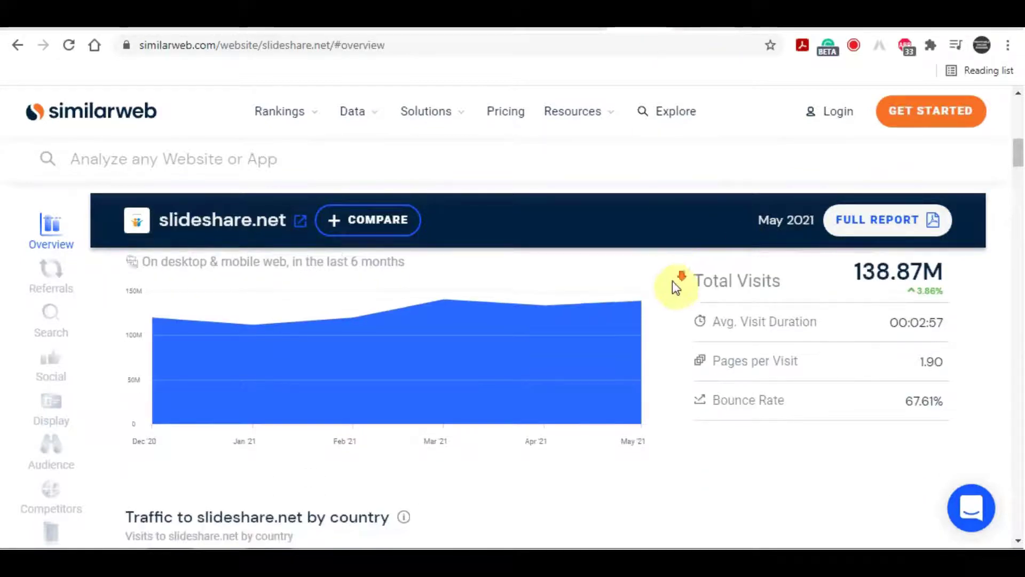
scroll(674, 275, "up", 2)
scroll(674, 275, "up", 3)
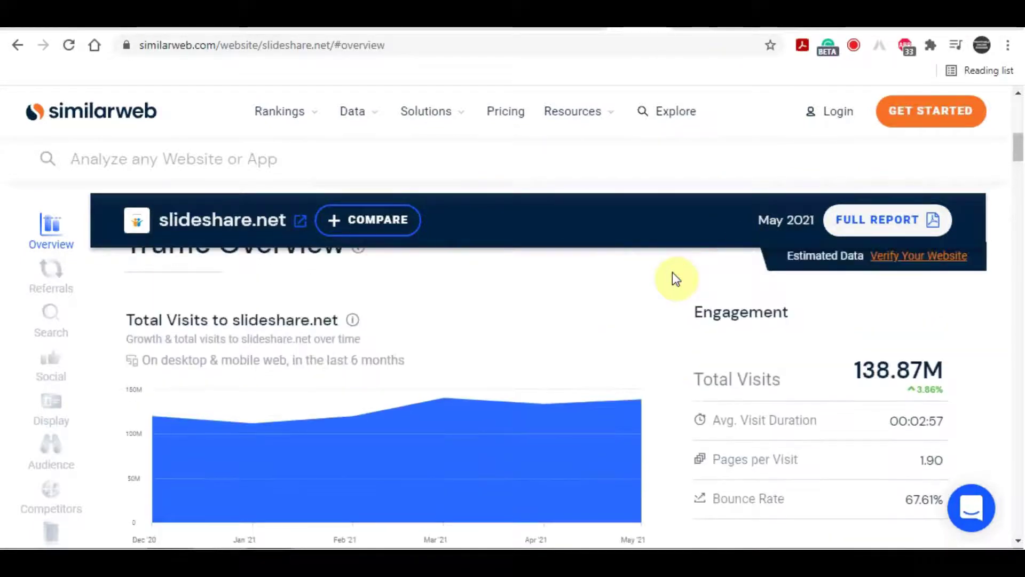
scroll(673, 275, "down", 2)
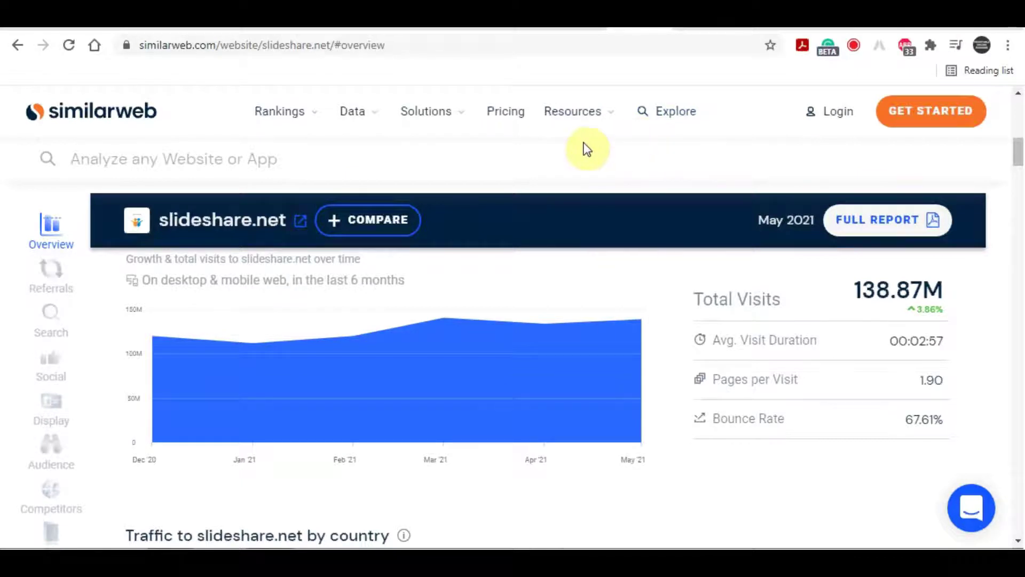
Browse Today's Top SlideShares, look at the sign-up page, and return to the 'Discover. Share. Learn.' banner.
left_click(666, 28)
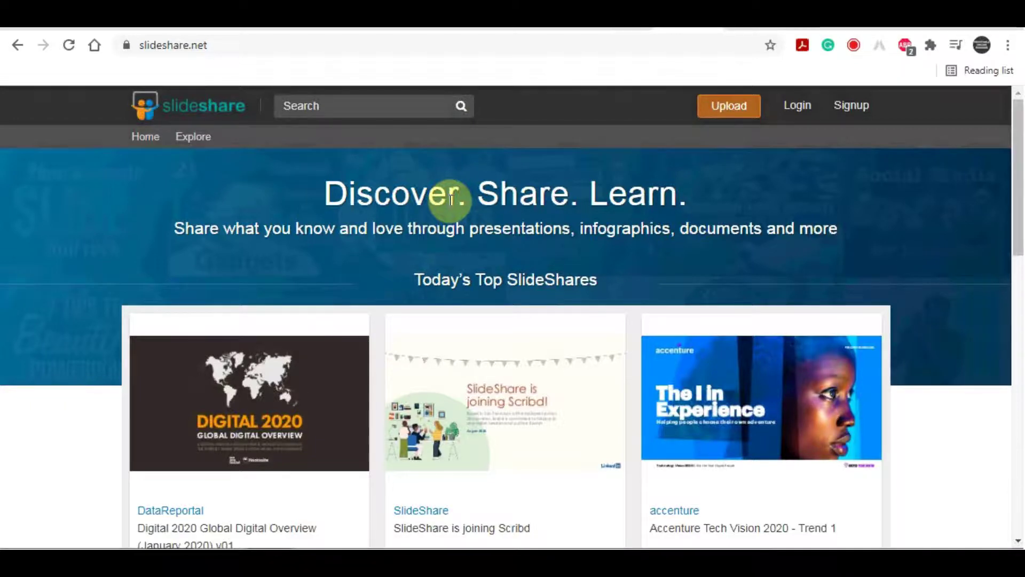
scroll(769, 304, "down", 10)
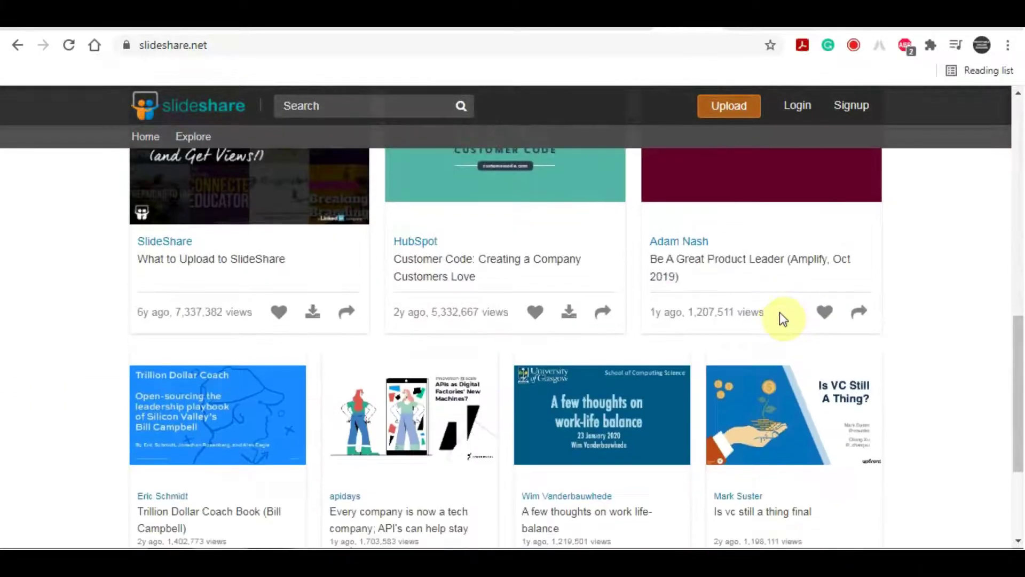
scroll(782, 318, "down", 3)
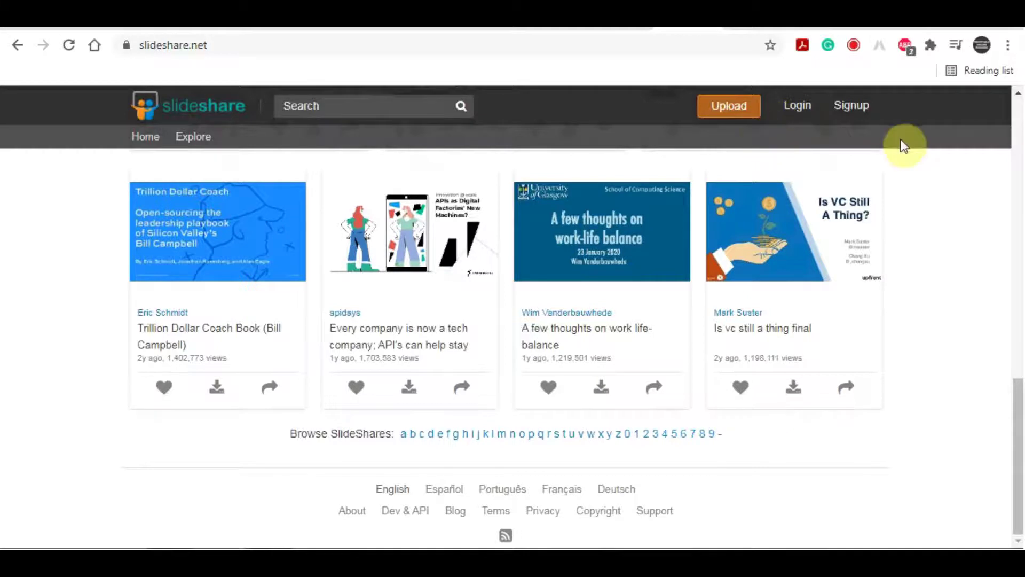
scroll(809, 133, "up", 1)
scroll(854, 123, "down", 1)
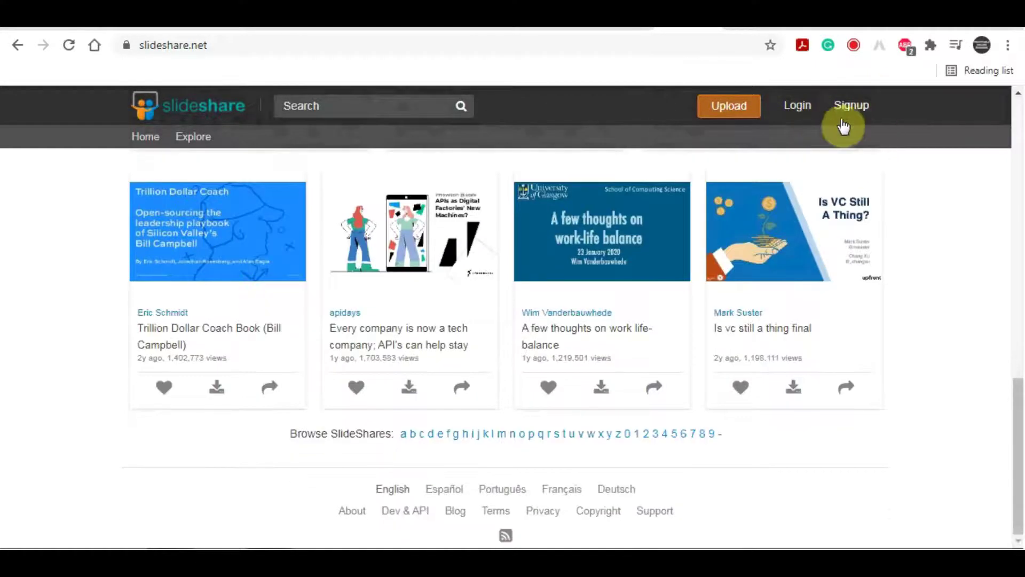
left_click(863, 109)
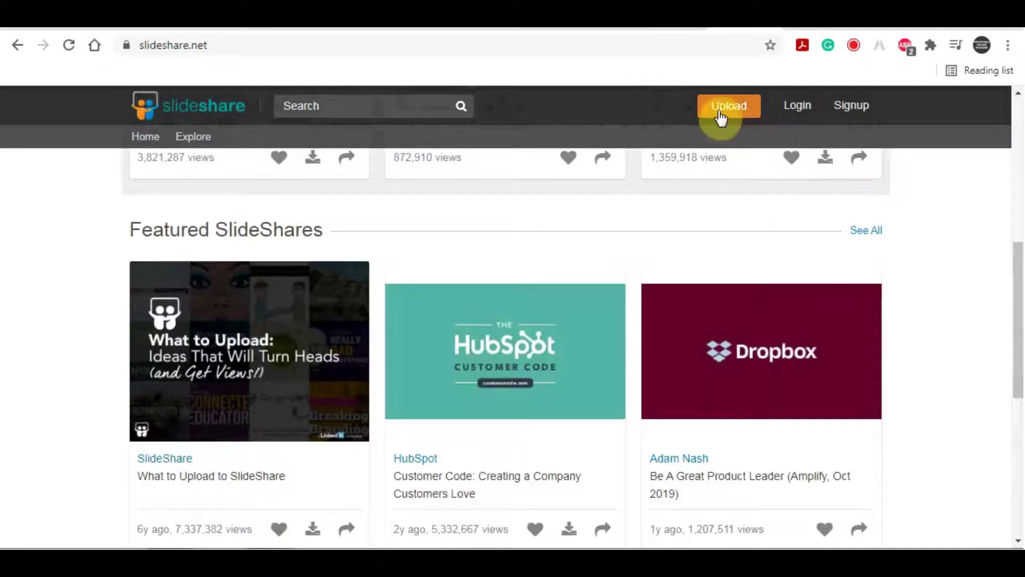
scroll(733, 114, "up", 6)
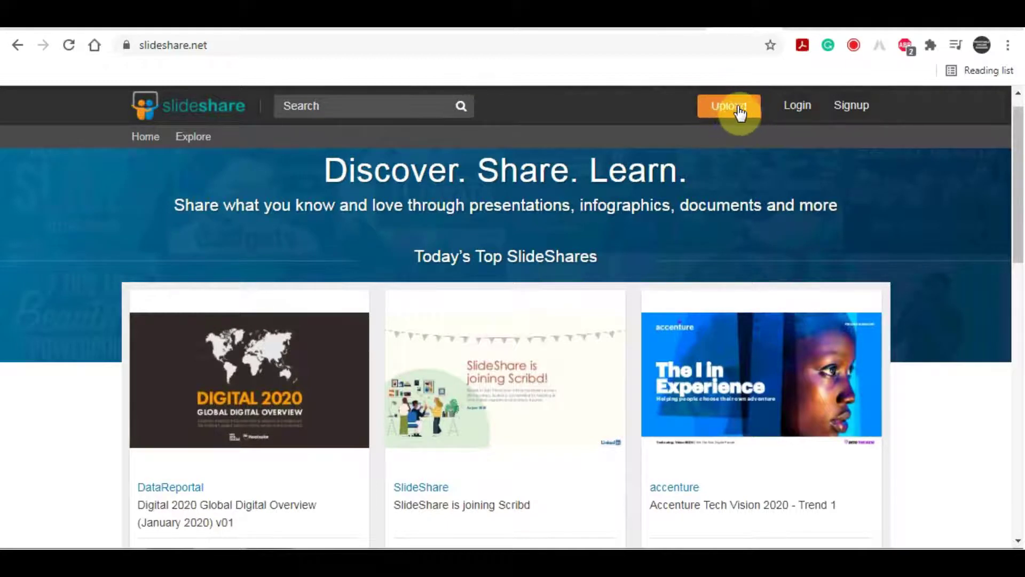
Upload the Untitled document PDF to SlideShare.
left_click(736, 110)
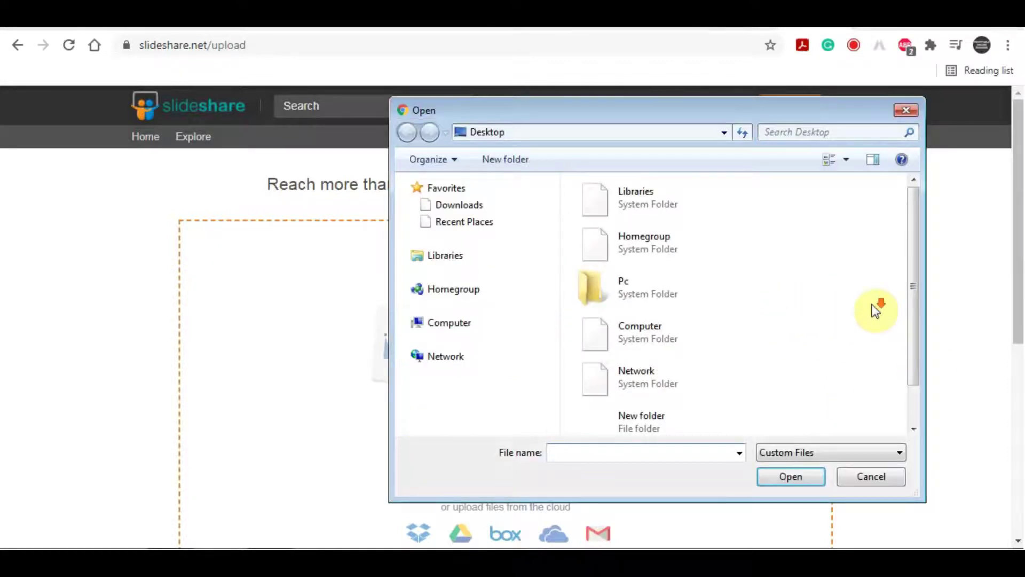
left_click(670, 411)
left_click(782, 478)
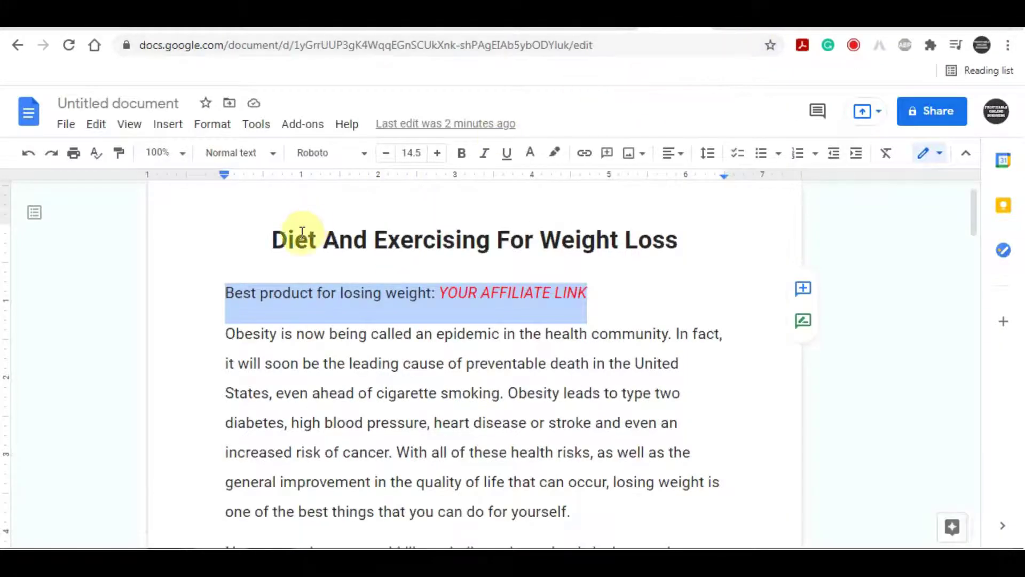
Title the upload 'Diet And Exercising For Weight Loss' and pass the reCAPTCHA check.
left_click_drag(271, 239, 656, 238)
right_click(656, 238)
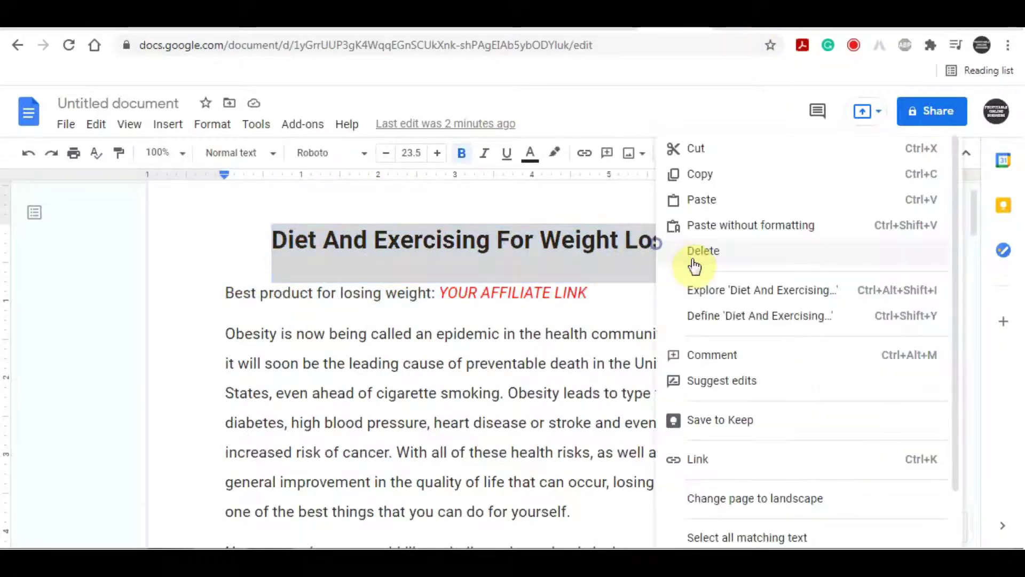
left_click(731, 176)
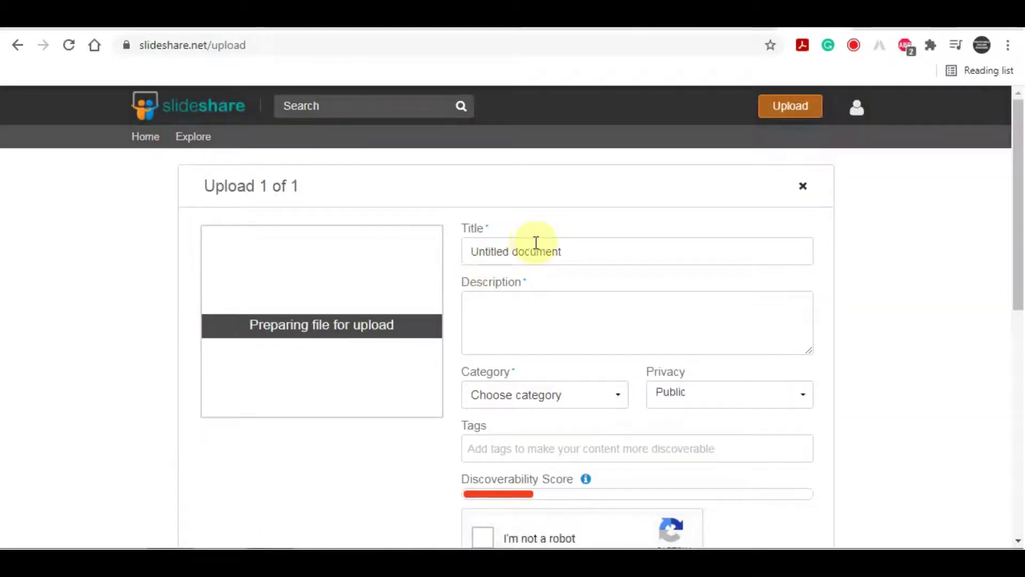
left_click(535, 250)
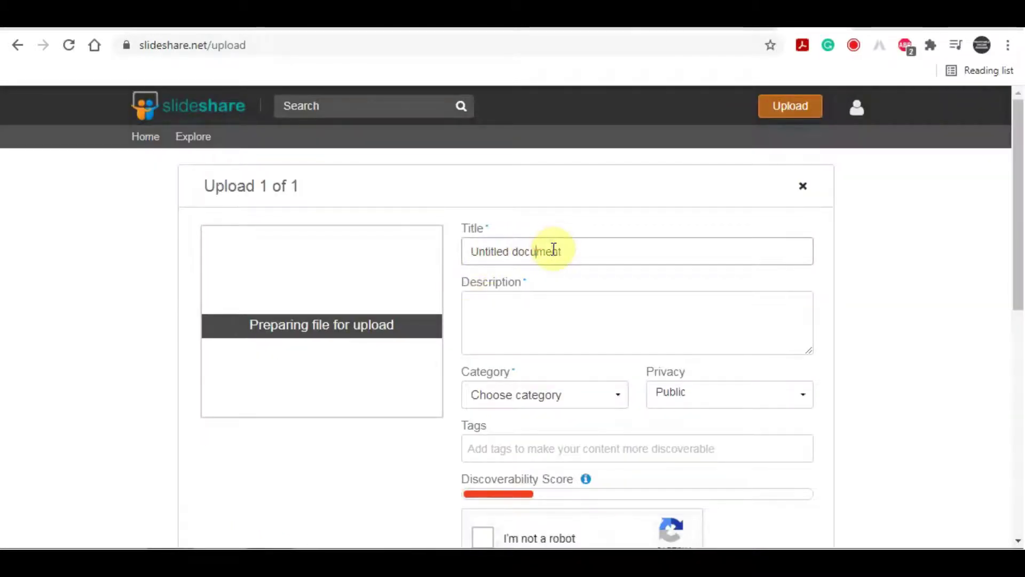
left_click_drag(552, 249, 507, 240)
right_click(529, 243)
left_click(549, 314)
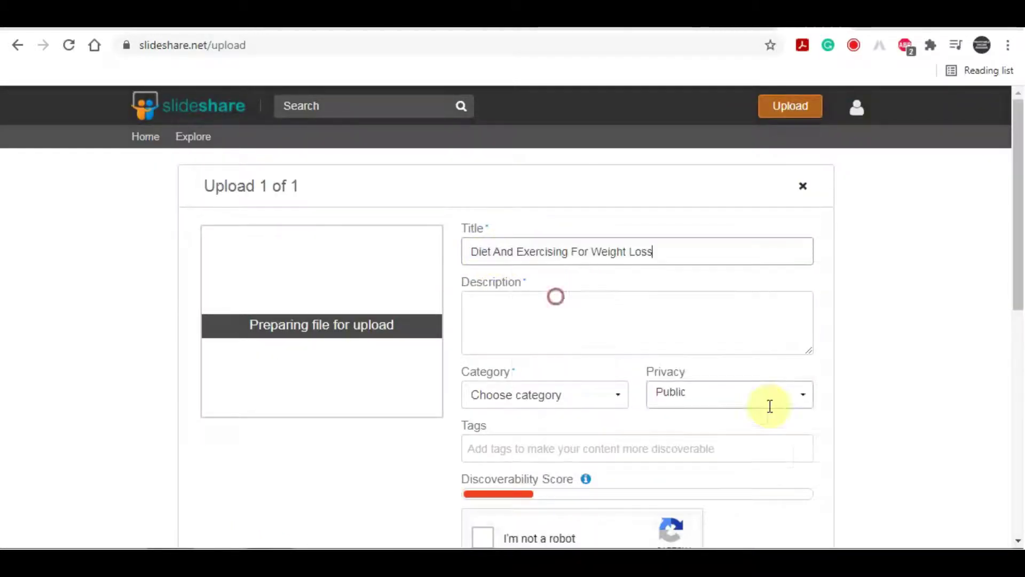
scroll(763, 411, "down", 3)
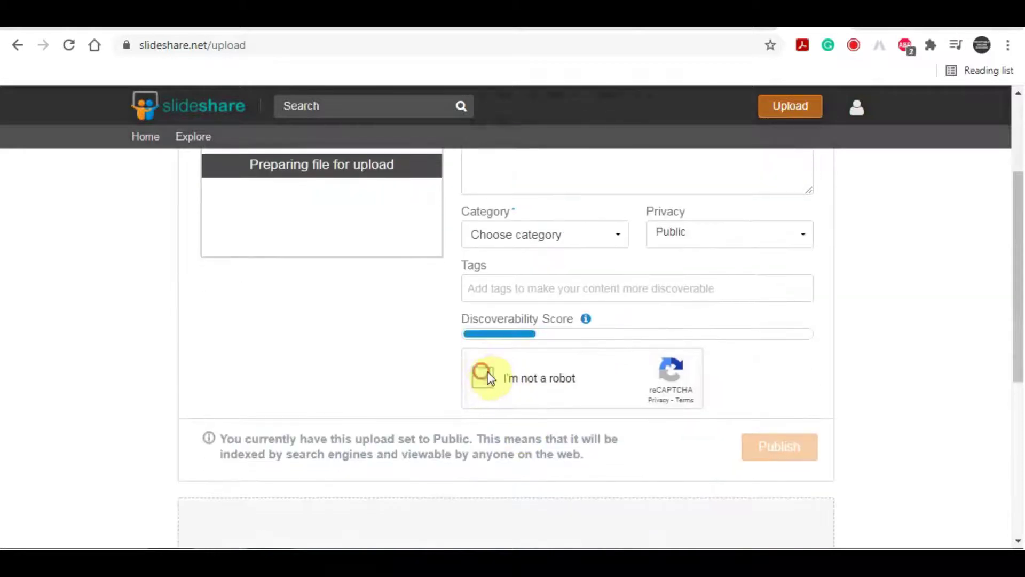
left_click(483, 375)
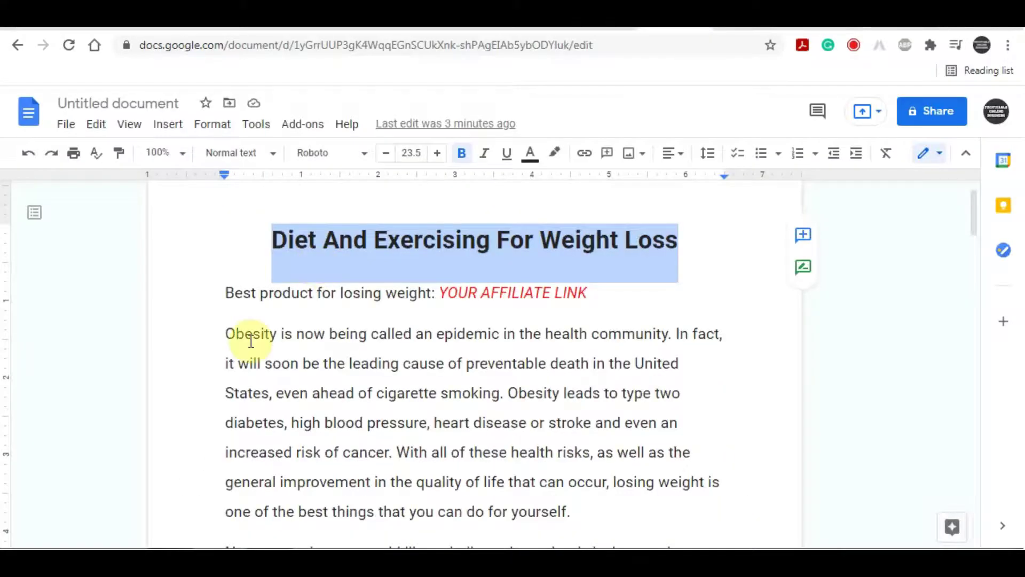
Copy the article's opening Obesity paragraph from Google Docs into the upload's Description.
left_click_drag(227, 335, 469, 396)
right_click(470, 389)
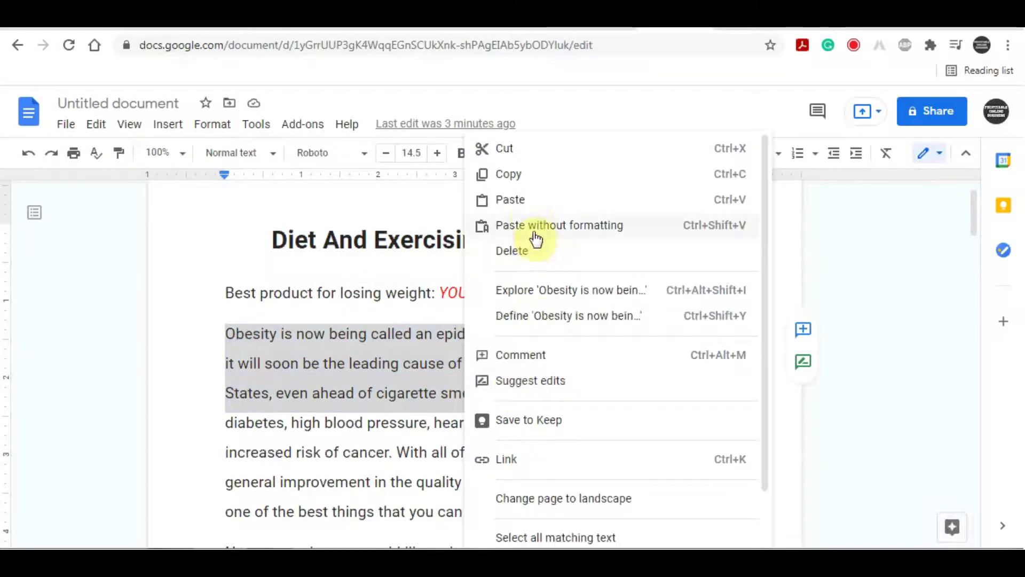
left_click(513, 172)
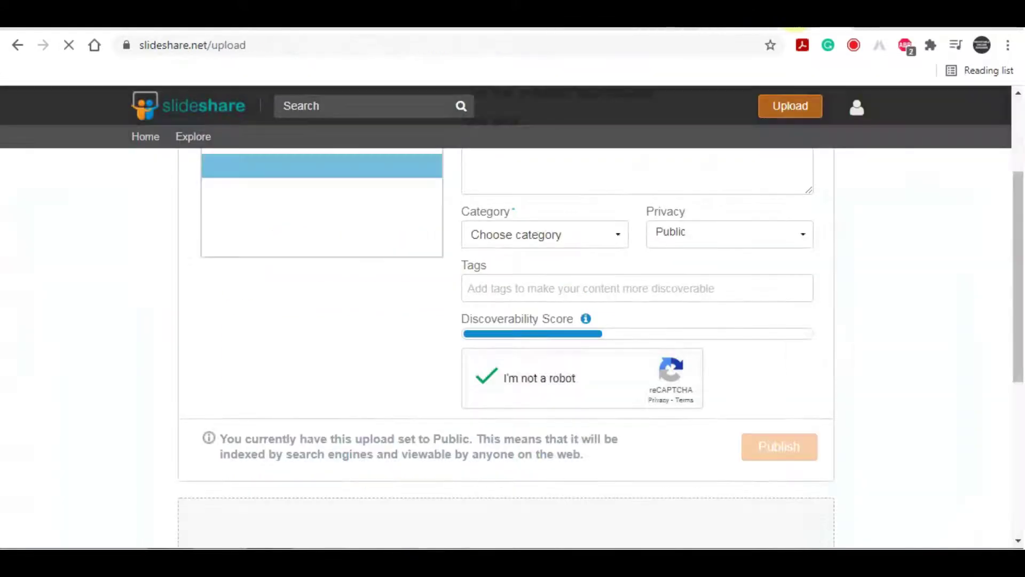
scroll(555, 305, "up", 2)
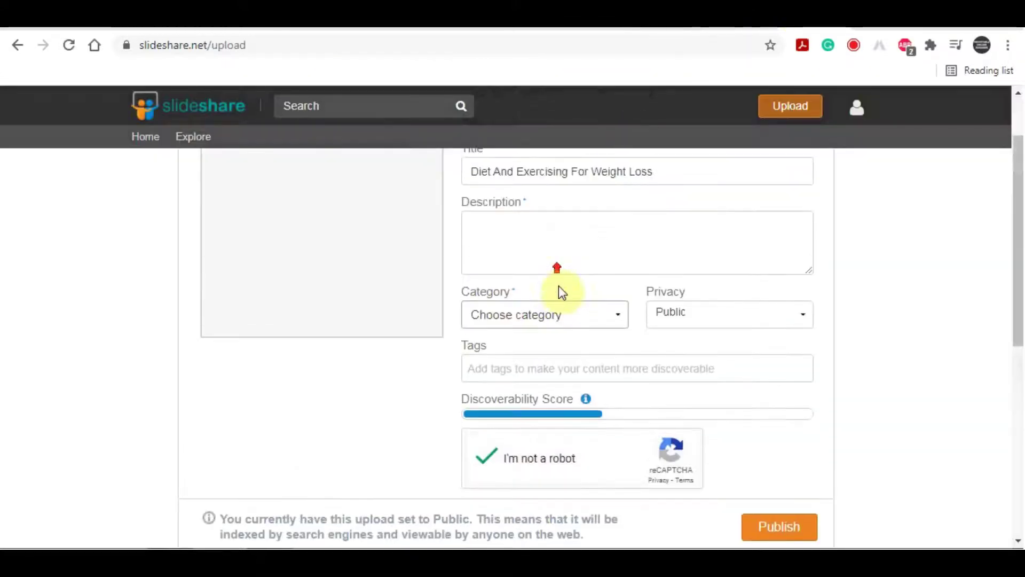
right_click(525, 232)
left_click(566, 331)
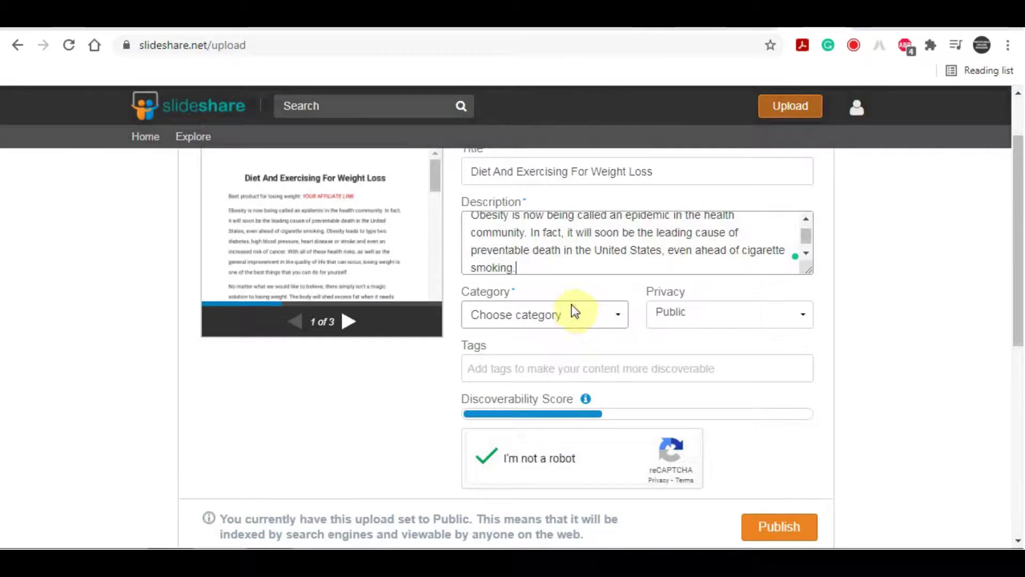
Set the upload's category to Health & Medicine and move on to the Tags field.
left_click(603, 317)
scroll(601, 167, "down", 5)
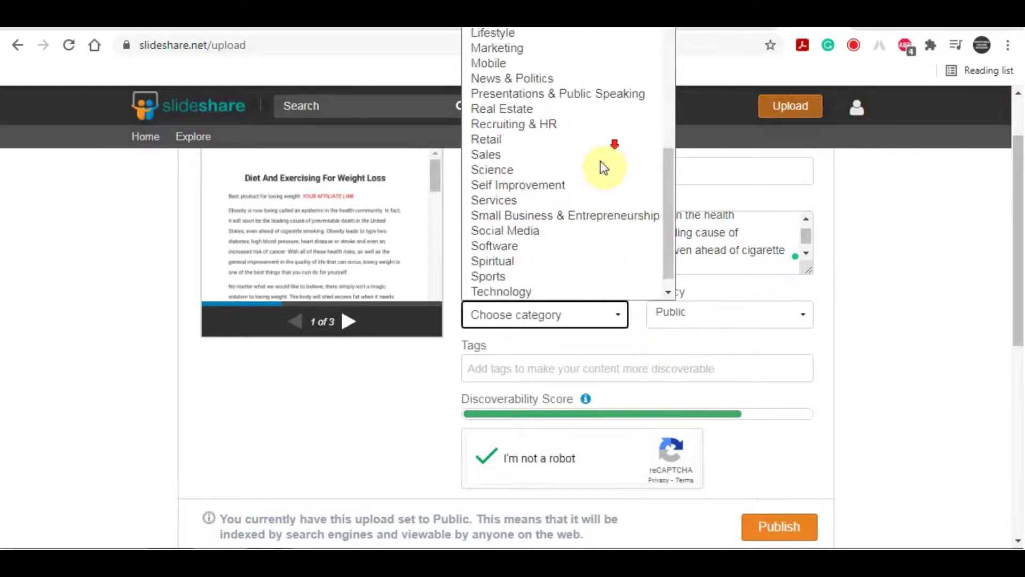
scroll(583, 236, "up", 3)
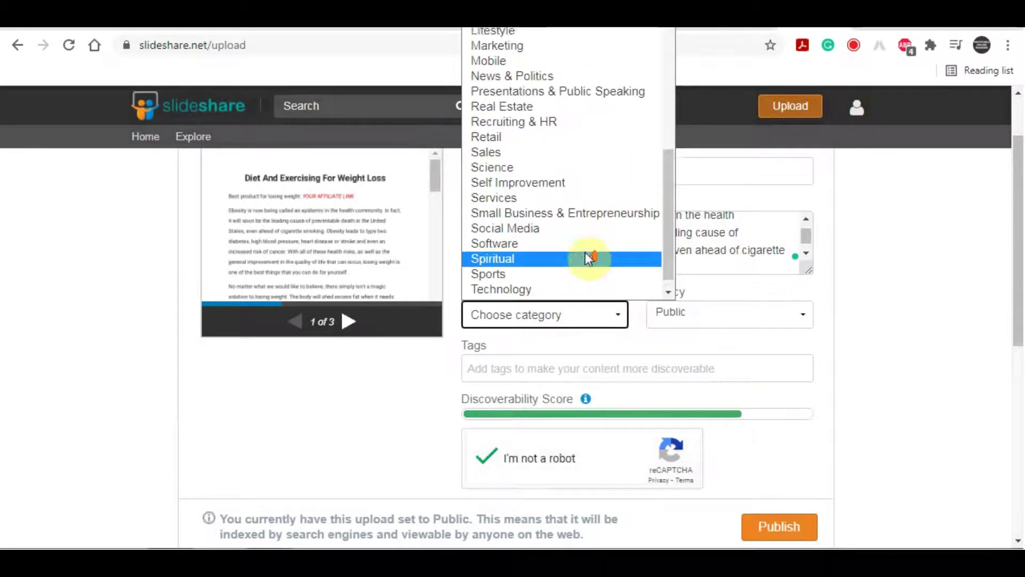
scroll(585, 237, "up", 3)
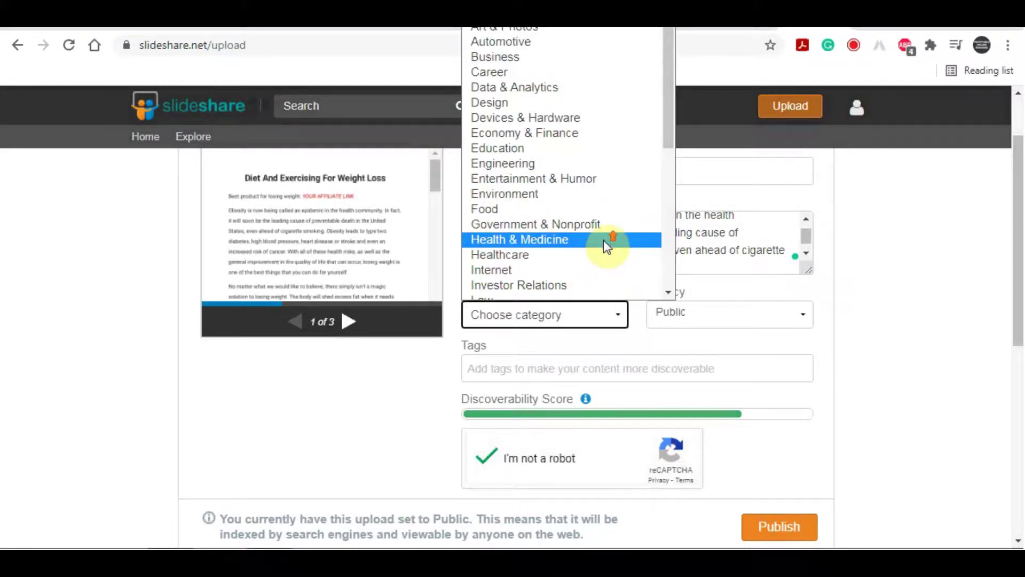
scroll(606, 163, "down", 3)
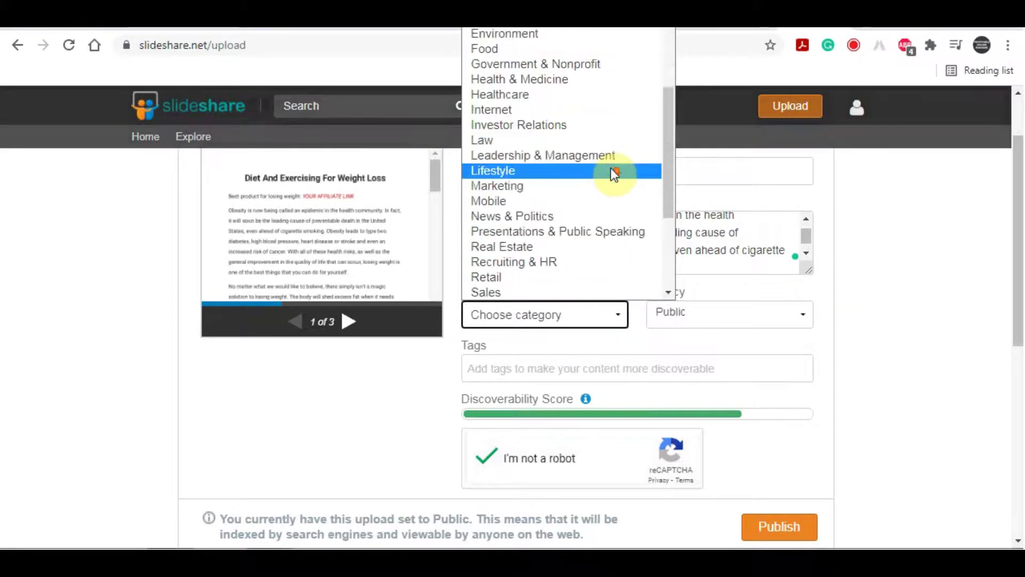
scroll(614, 169, "down", 3)
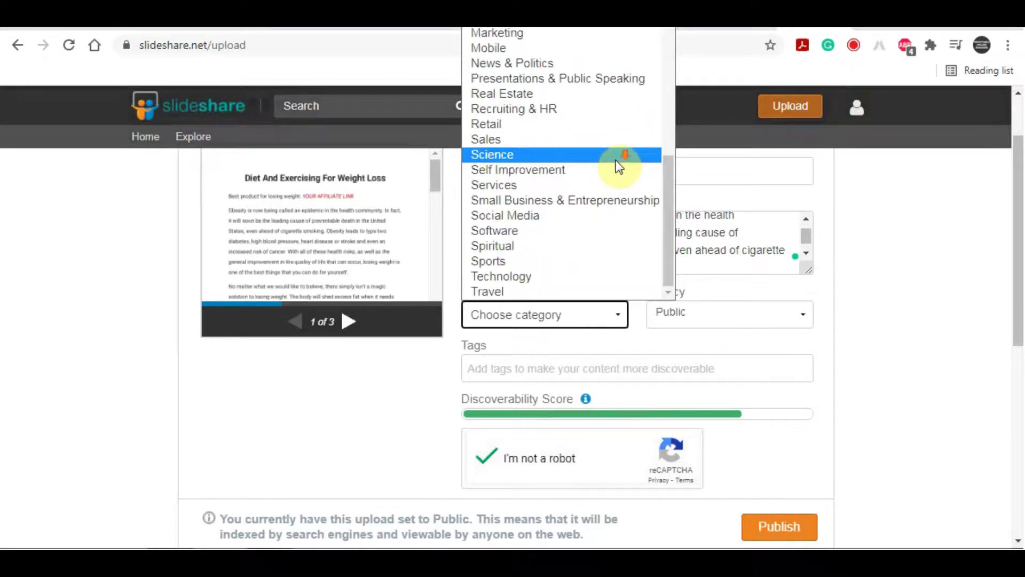
scroll(586, 213, "up", 3)
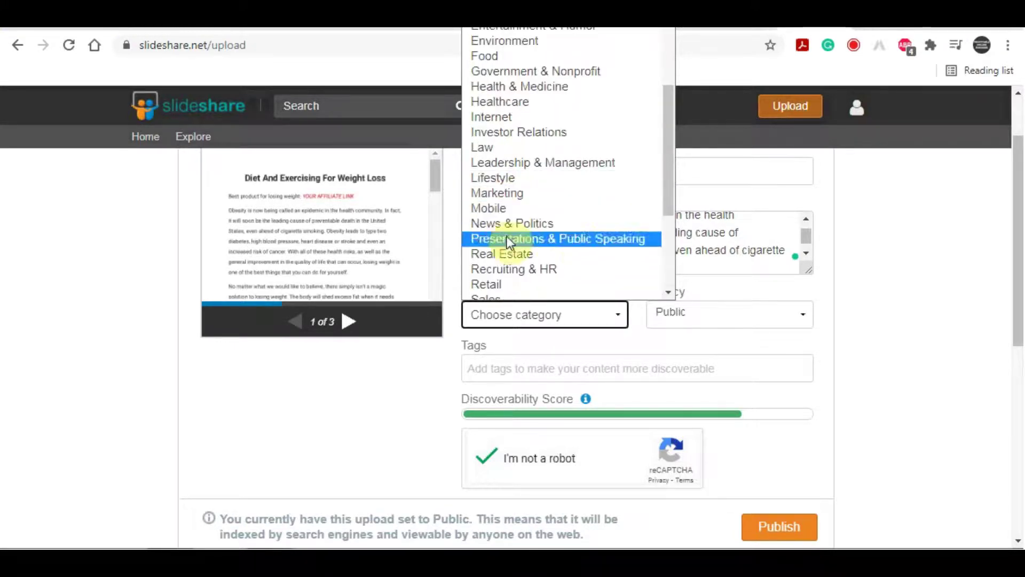
scroll(540, 227, "up", 3)
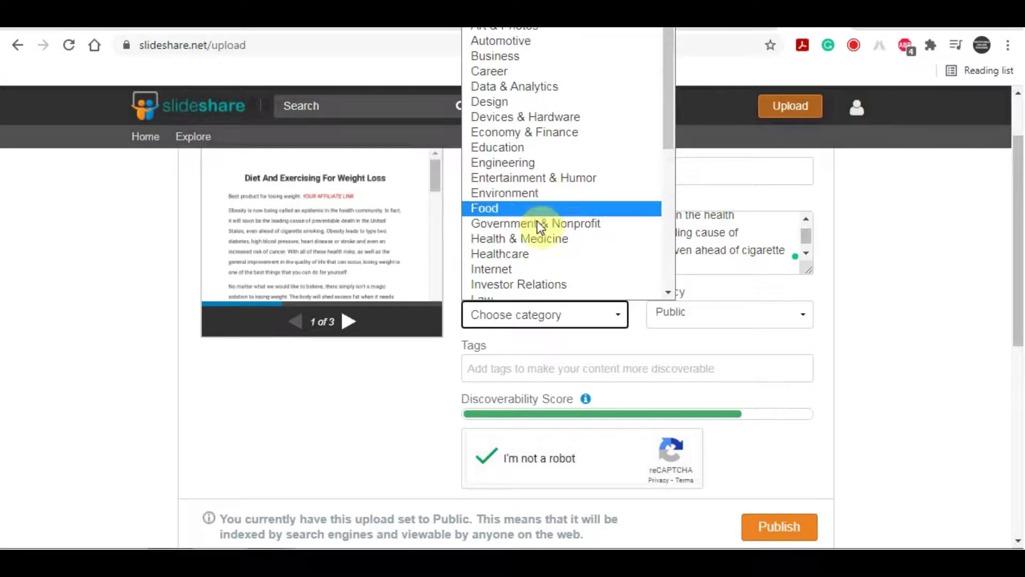
left_click(565, 238)
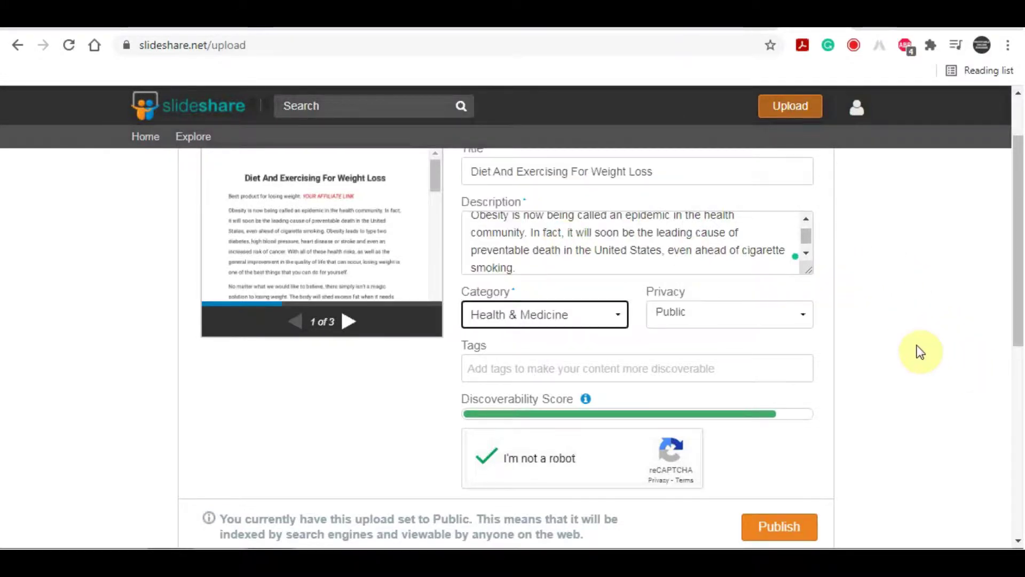
left_click(540, 367)
scroll(1014, 320, "up", 2)
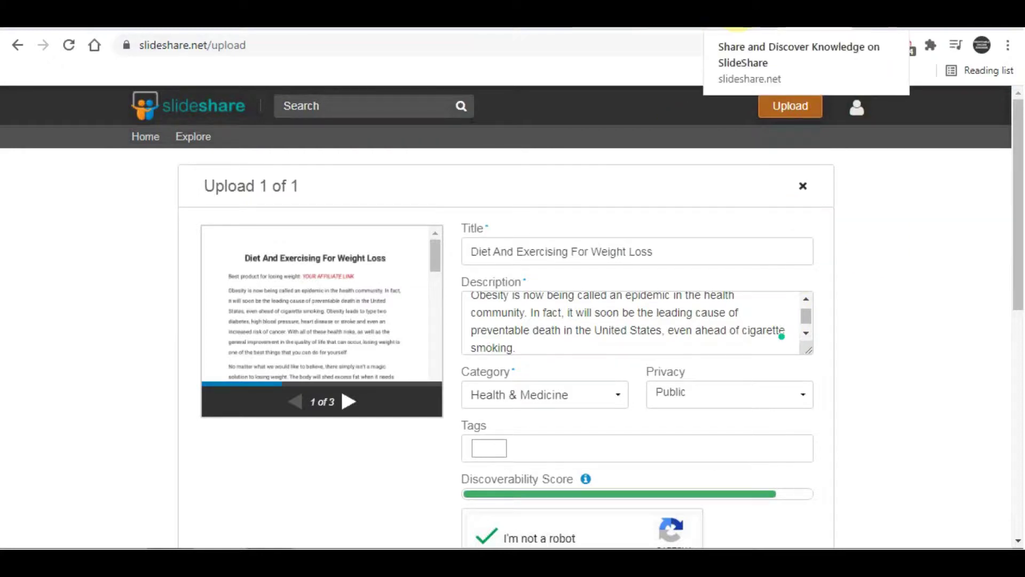
Go back from the weight-loss article to plrplr.com's home page, topped by the Cisco CCNA FAQ.
left_click(694, 15)
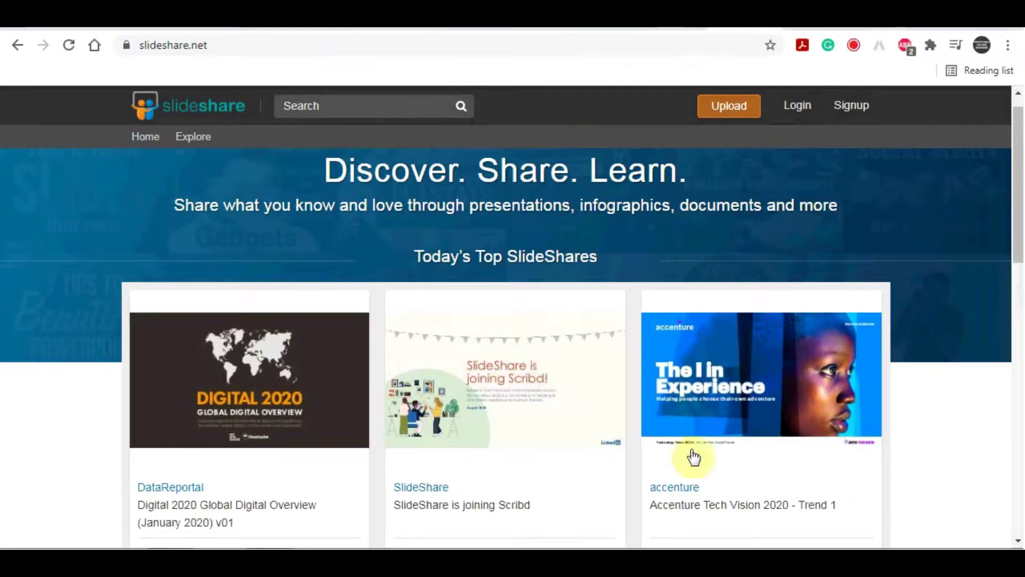
left_click(614, 15)
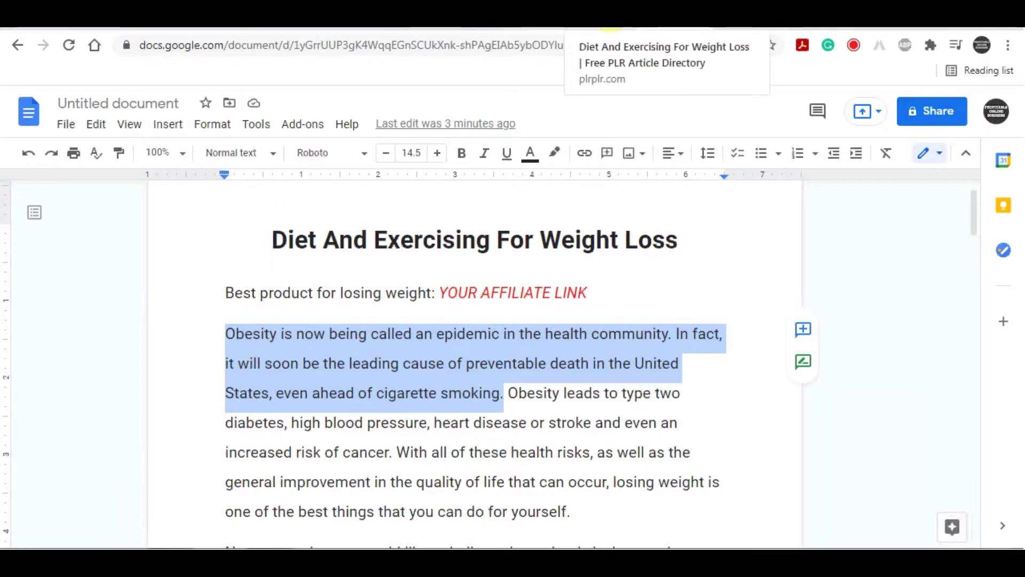
left_click(612, 16)
scroll(640, 230, "up", 10)
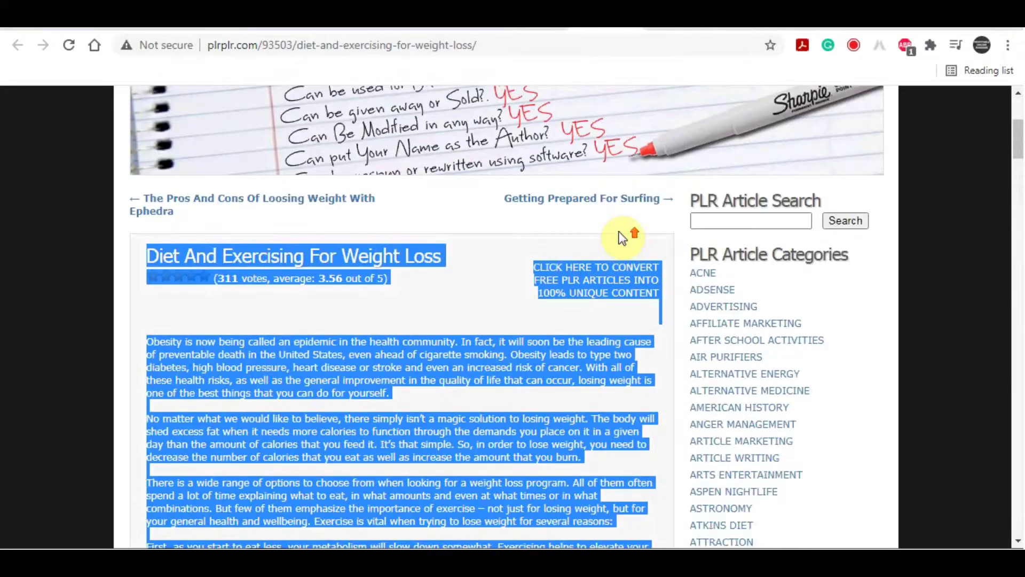
scroll(622, 236, "up", 5)
key("alt+Left")
scroll(545, 133, "up", 10)
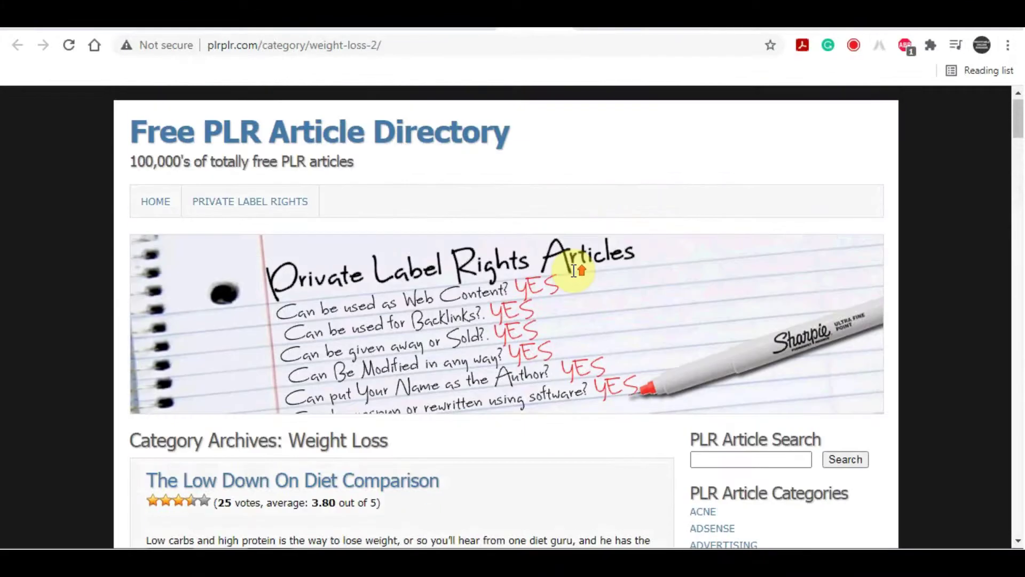
key("alt+Left")
scroll(475, 160, "up", 8)
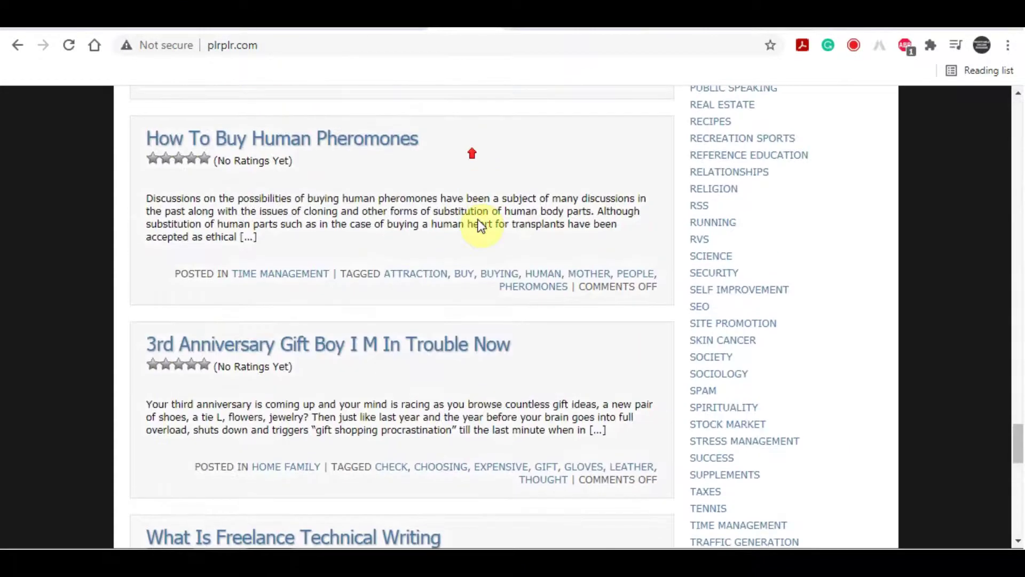
scroll(476, 238, "up", 15)
left_click_drag(1017, 331, 1017, 80)
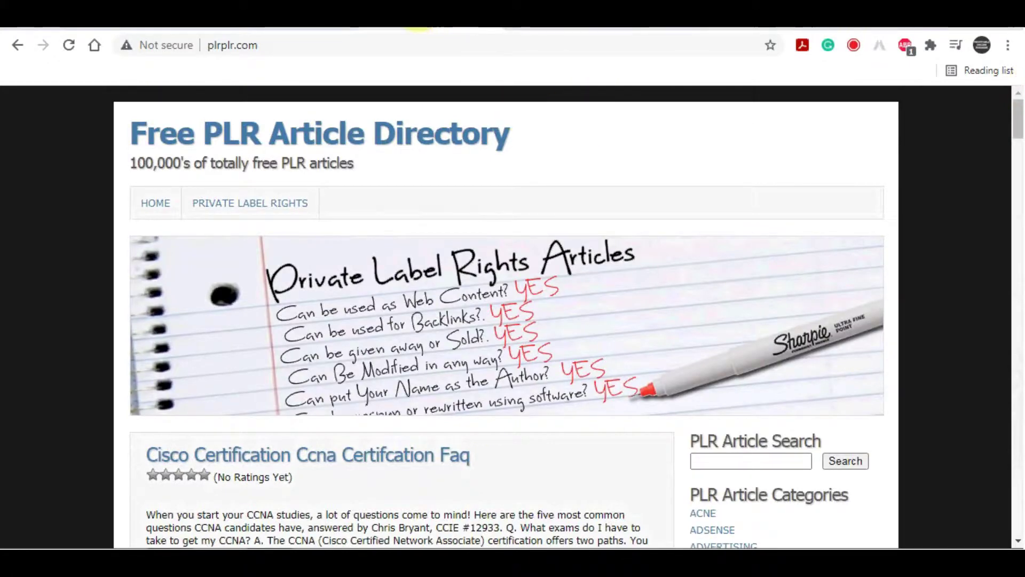
Return to the Digistore24 marketplace listing Meticore with 85% commission and $129.86 per sale.
left_click(337, 26)
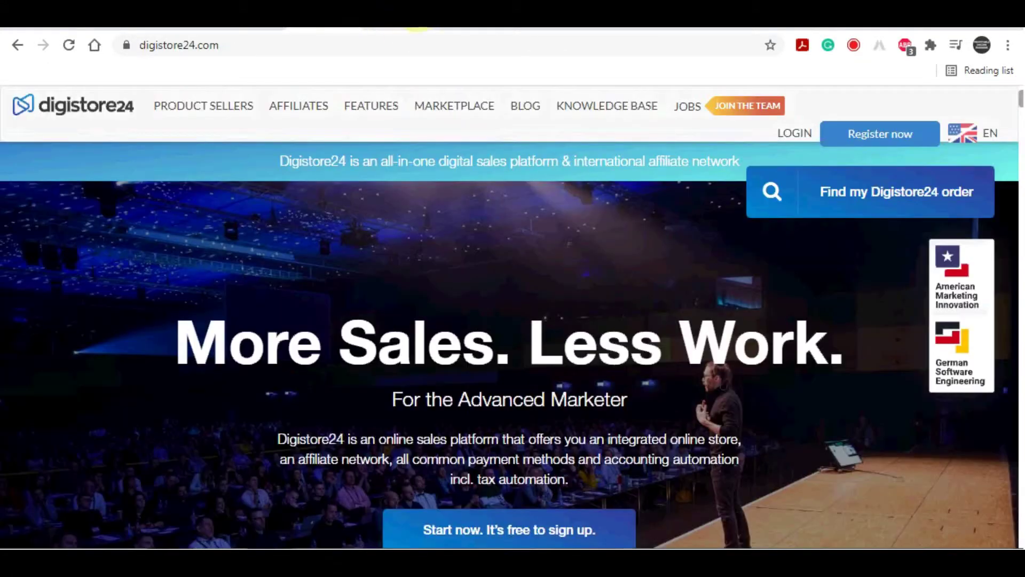
left_click(419, 26)
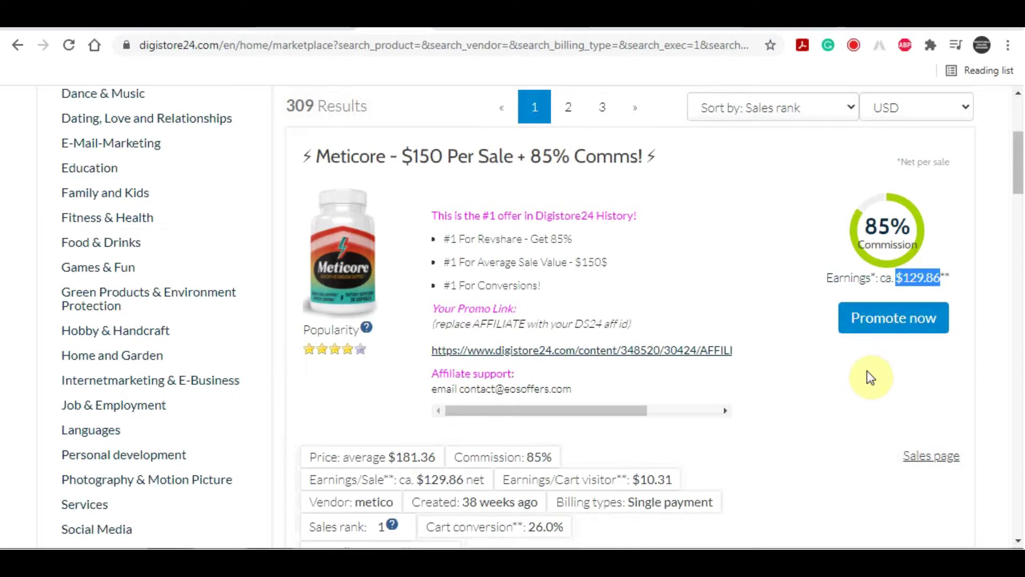